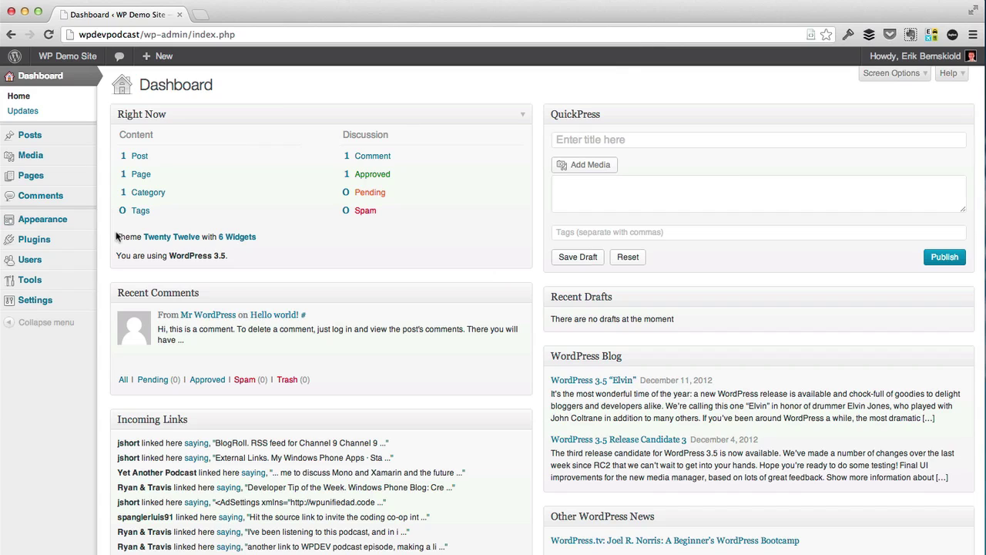
- Search the plugin directory for 'w3' from Plugins > Add New
mouse_move(81, 245)
click(129, 255)
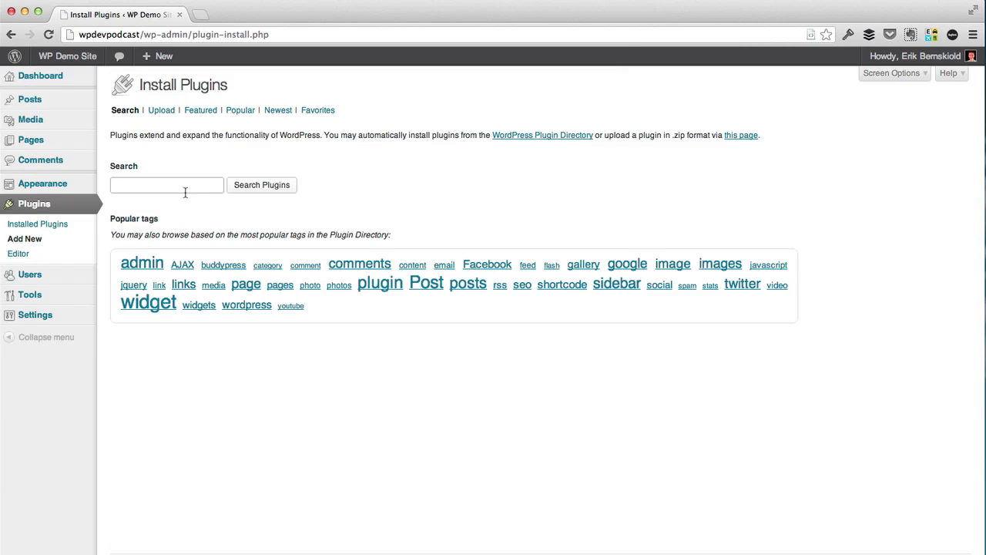
text(w3)
key(Return)
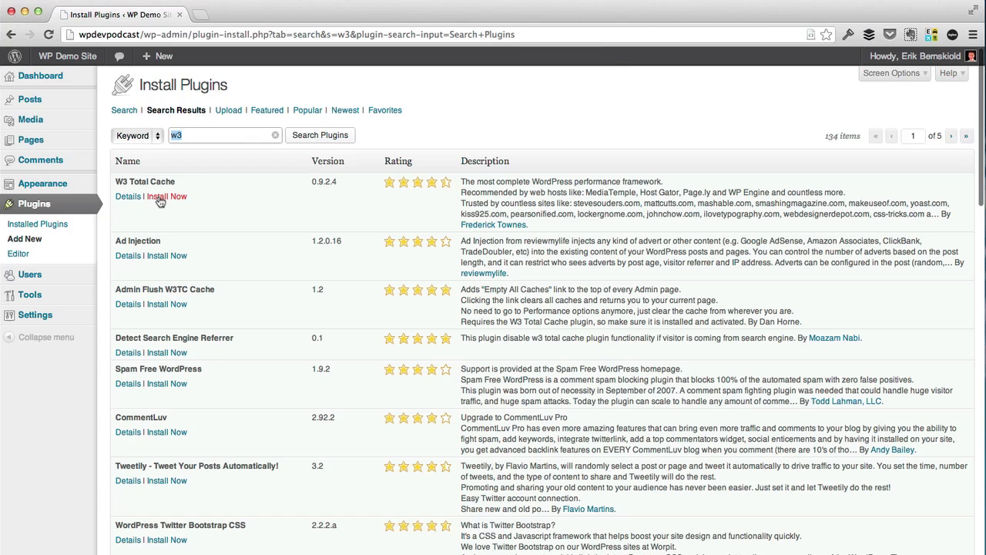
- Install and activate W3 Total Cache, then bring up its Performance General Settings
click(160, 198)
click(643, 205)
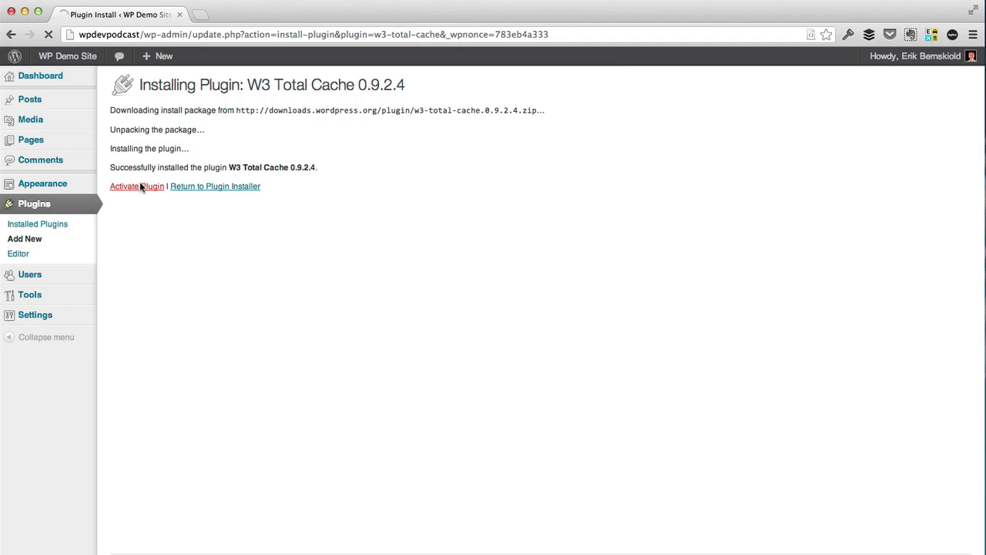
click(141, 187)
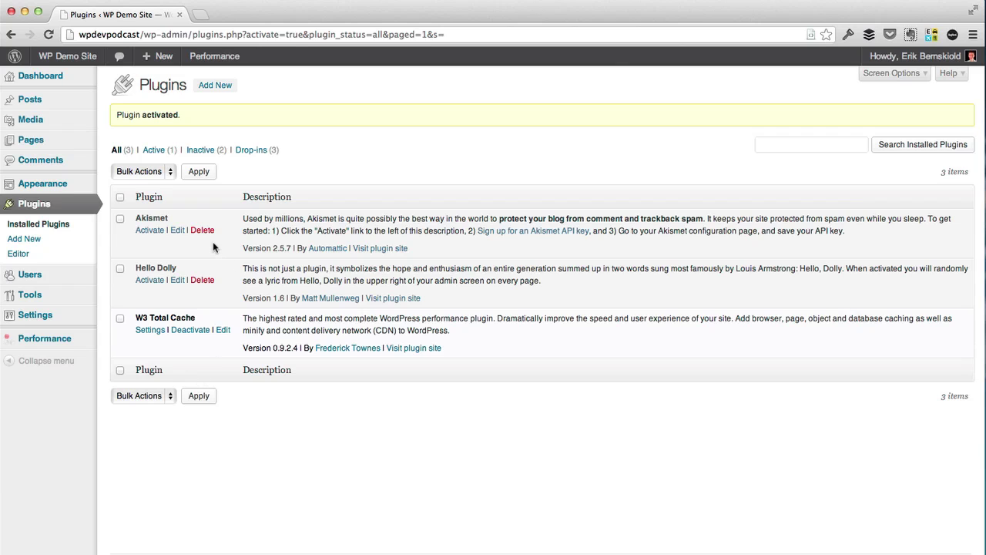
click(58, 346)
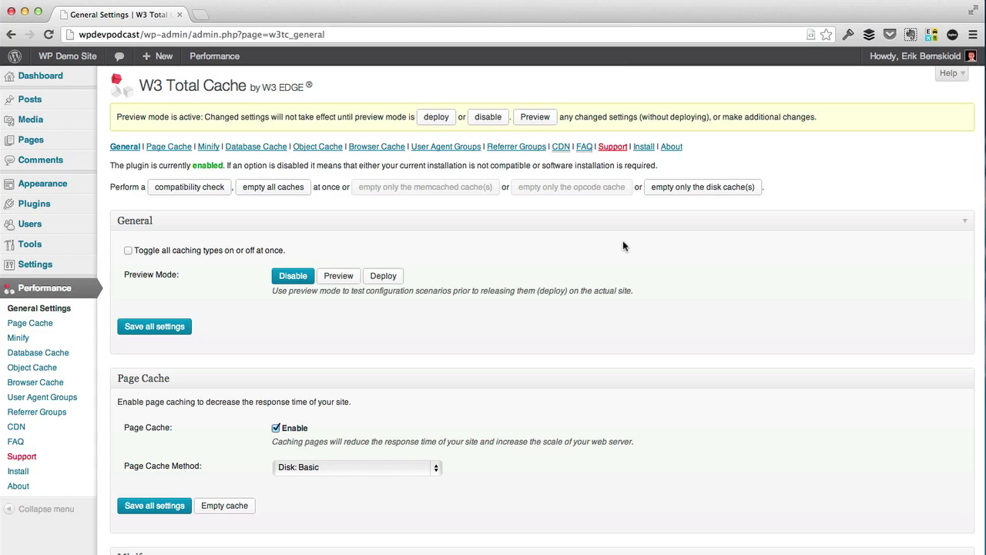
scroll(343, 168, down, 20)
scroll(343, 168, up, 20)
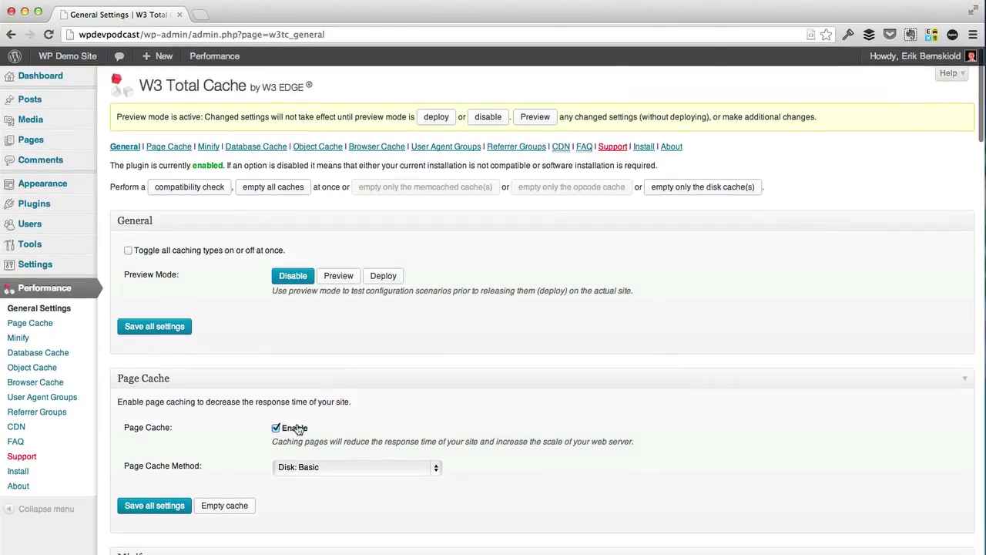
scroll(299, 429, down, 5)
scroll(300, 428, up, 5)
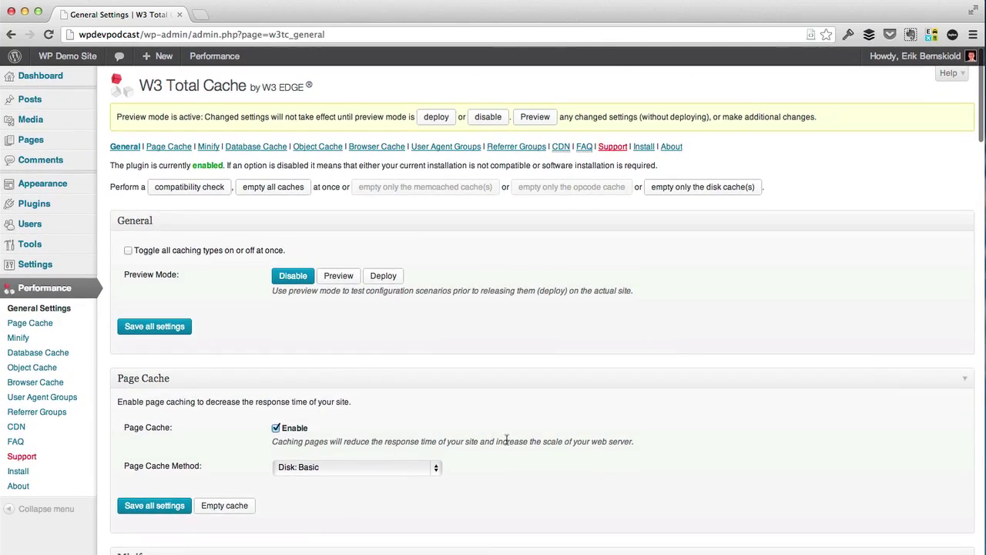
scroll(214, 385, down, 5)
scroll(306, 373, up, 5)
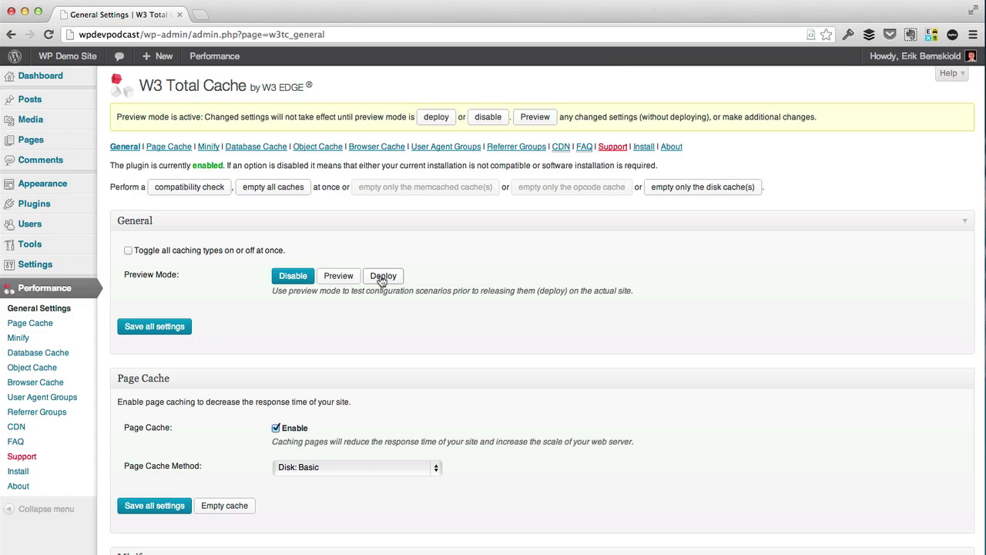
scroll(426, 250, down, 5)
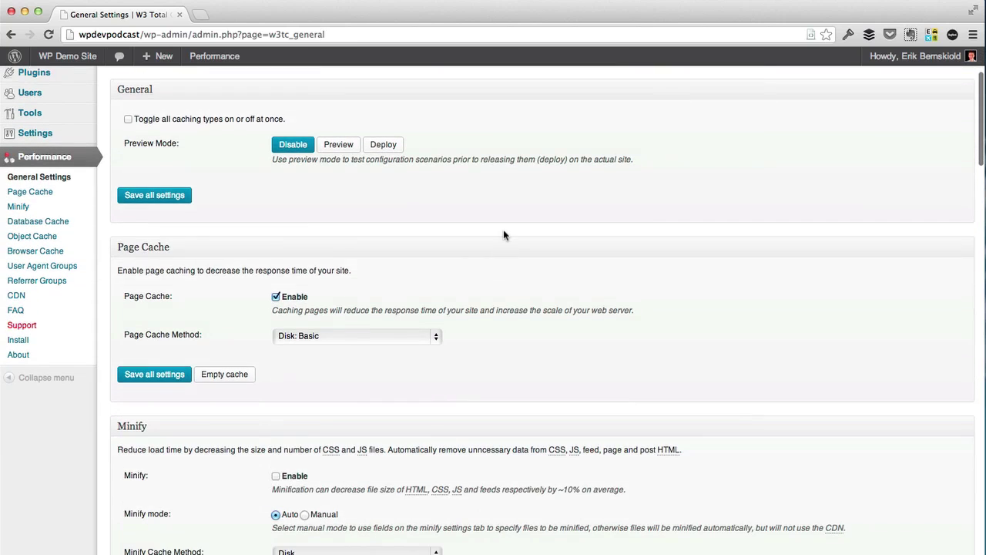
scroll(504, 234, up, 5)
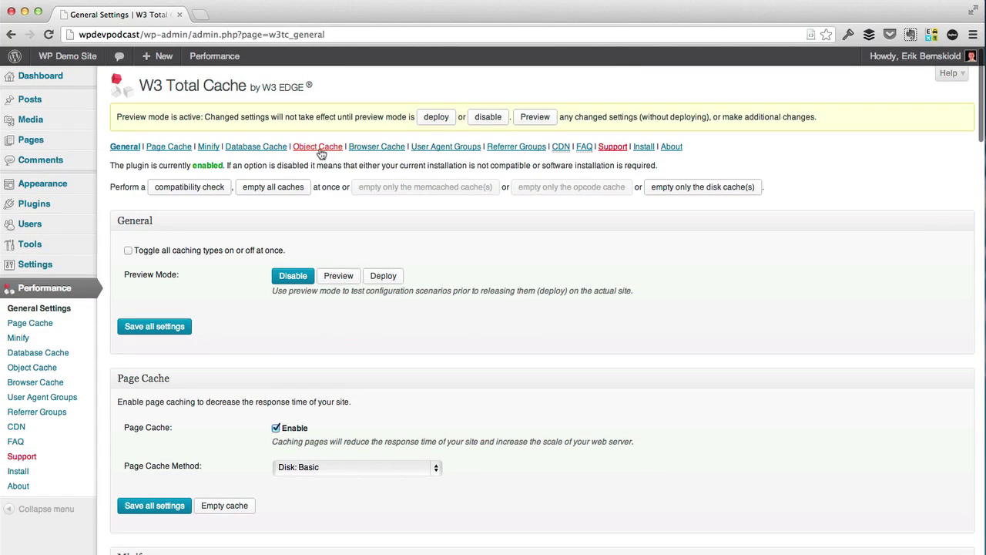
- Open the W3 Total Cache Page Cache settings page and scroll to its general options
click(171, 154)
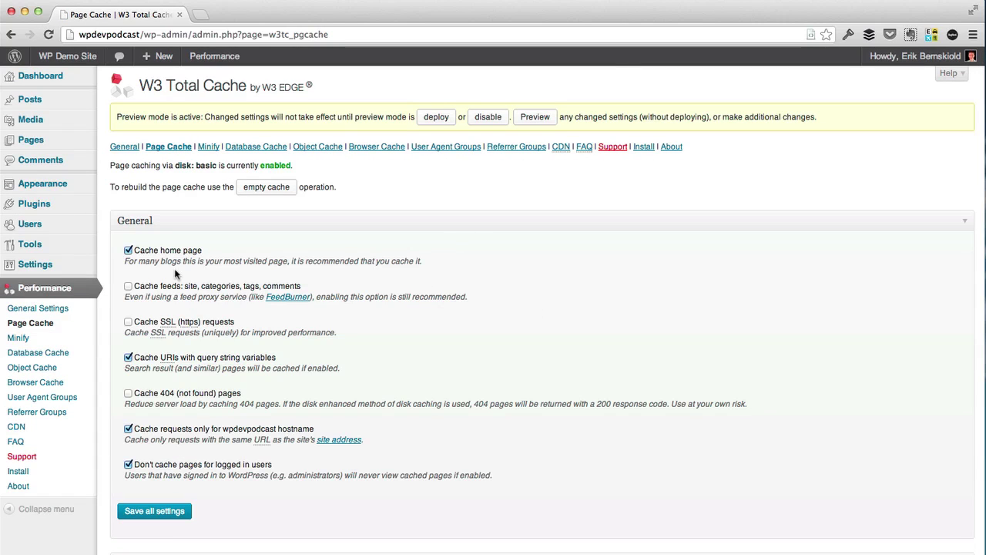
scroll(245, 245, down, 2)
scroll(245, 245, down, 1)
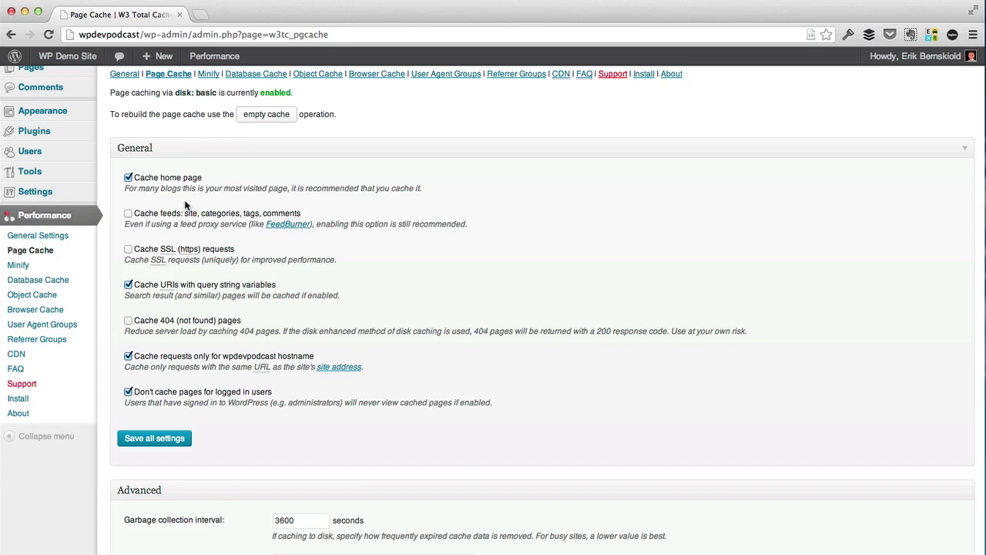
- Tick 'Cache feeds' and 'Cache SSL (https) requests'
click(128, 213)
click(128, 251)
scroll(285, 231, down, 5)
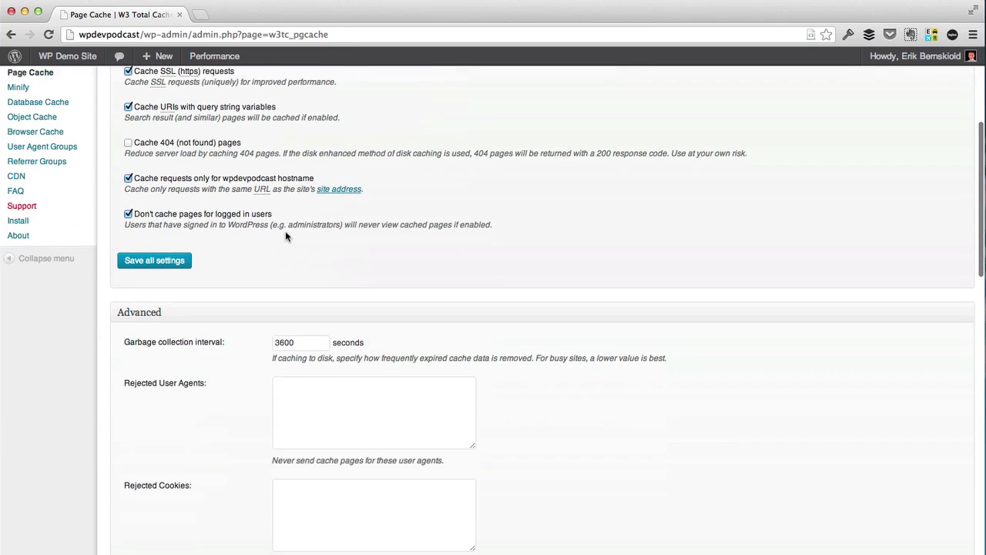
scroll(285, 231, up, 5)
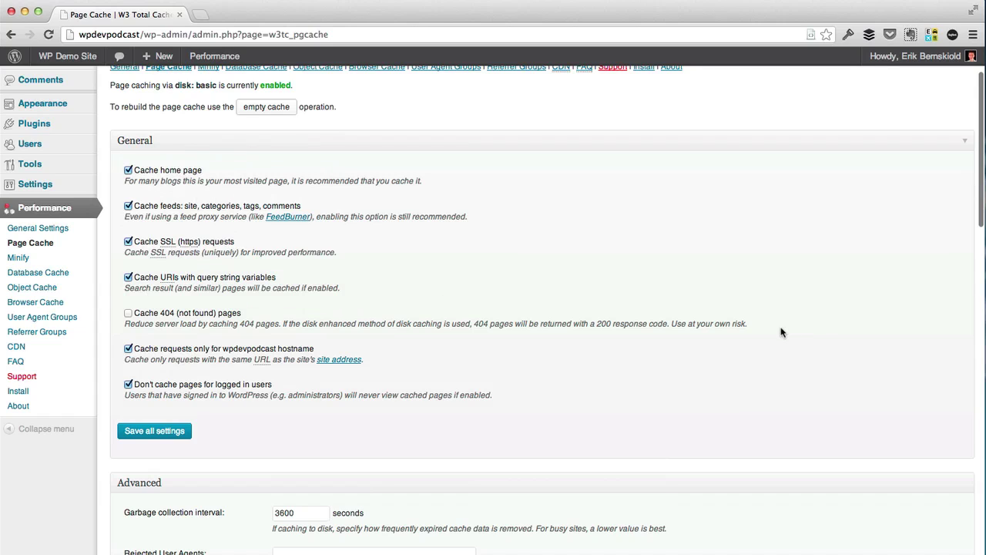
drag(766, 324, 106, 308)
click(179, 322)
scroll(223, 395, down, 4)
scroll(385, 184, down, 4)
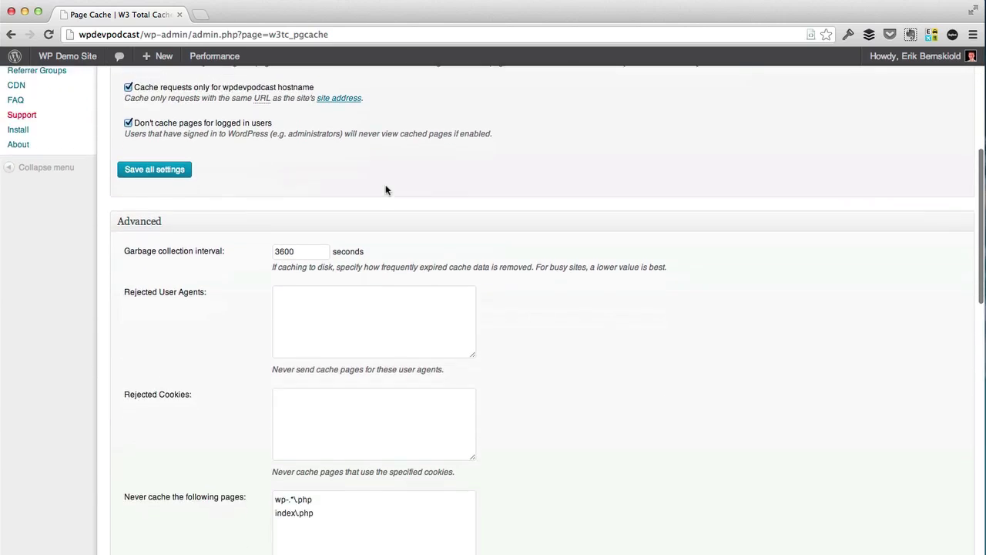
scroll(386, 189, down, 3)
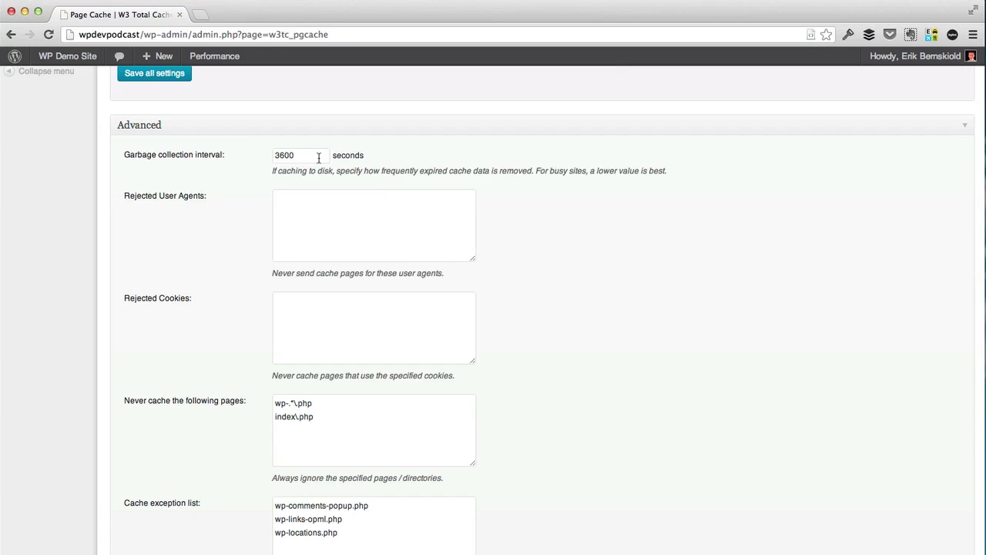
click(318, 157)
double_click(282, 157)
click(324, 158)
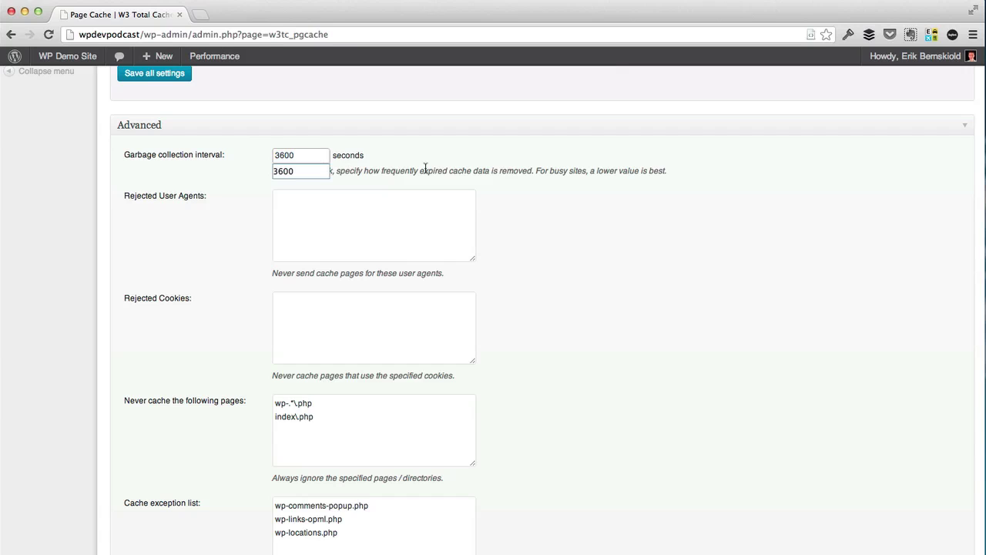
click(544, 256)
click(472, 225)
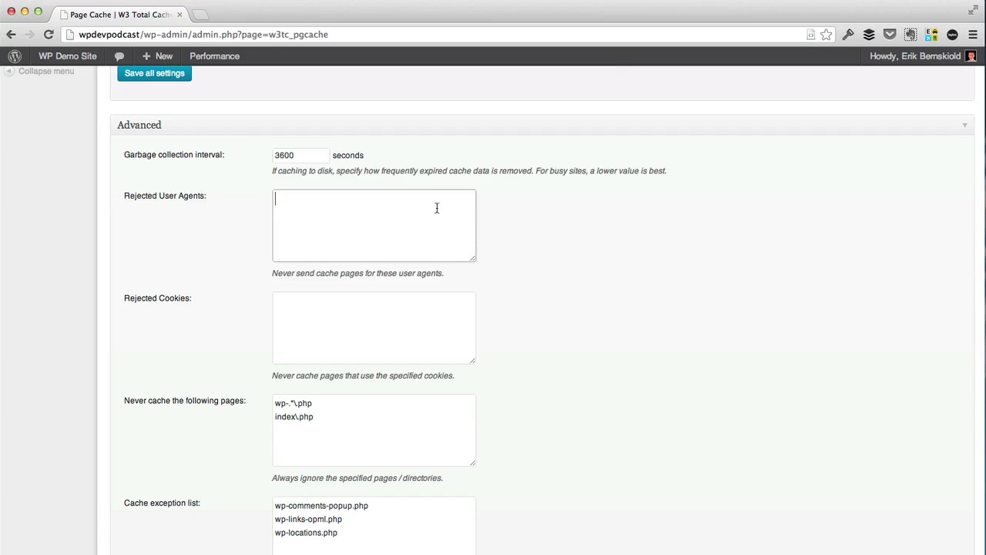
click(352, 324)
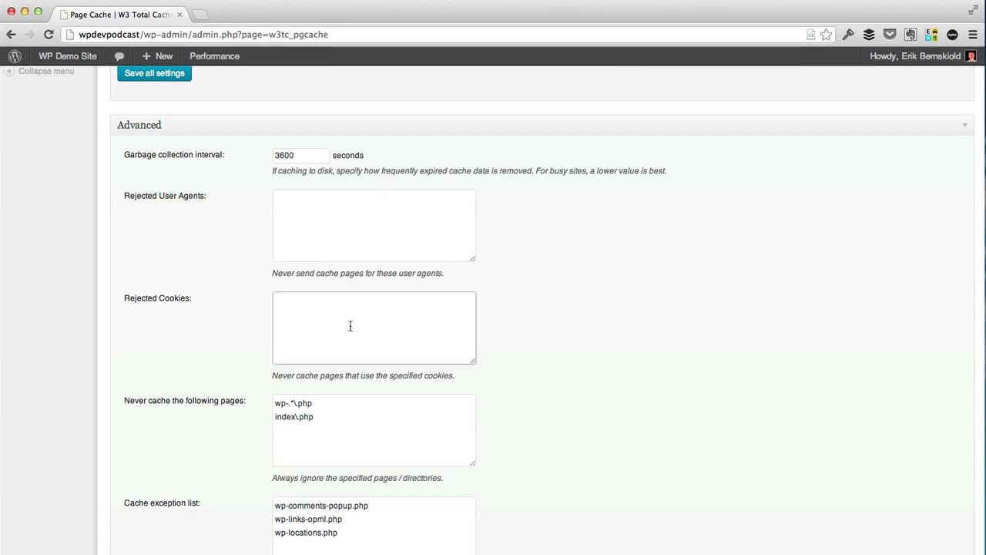
scroll(350, 326, up, 1)
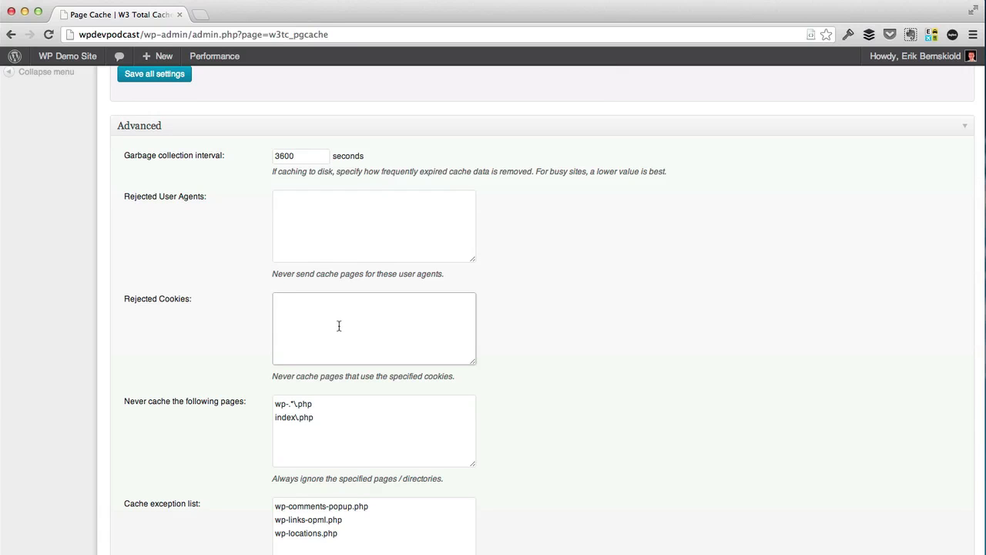
scroll(252, 363, down, 3)
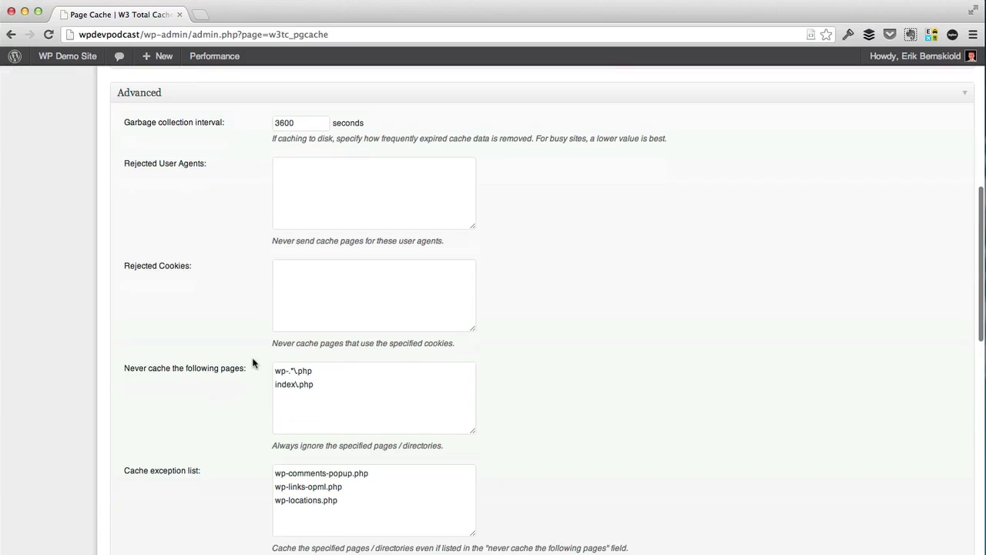
scroll(252, 363, down, 5)
drag(443, 205, 288, 149)
click(404, 198)
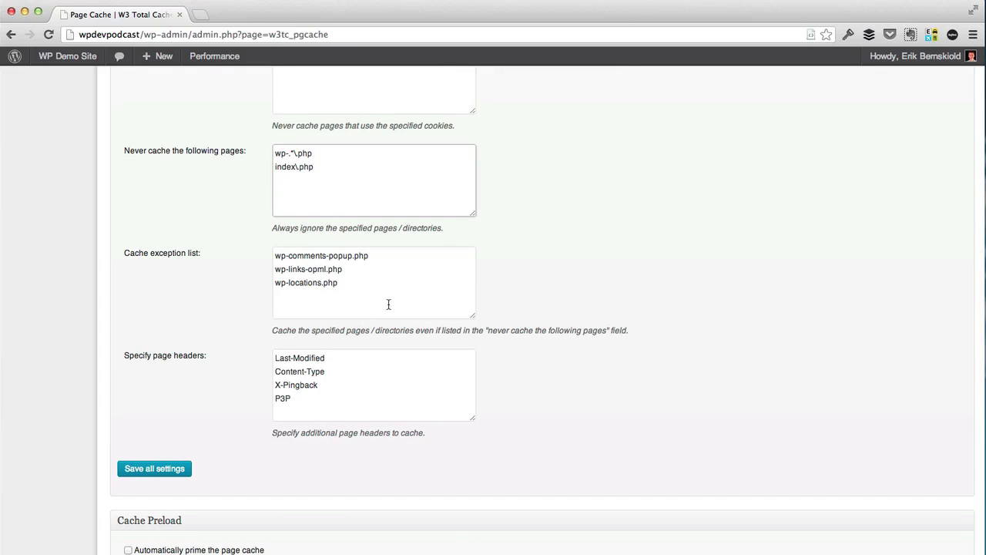
drag(384, 298, 263, 251)
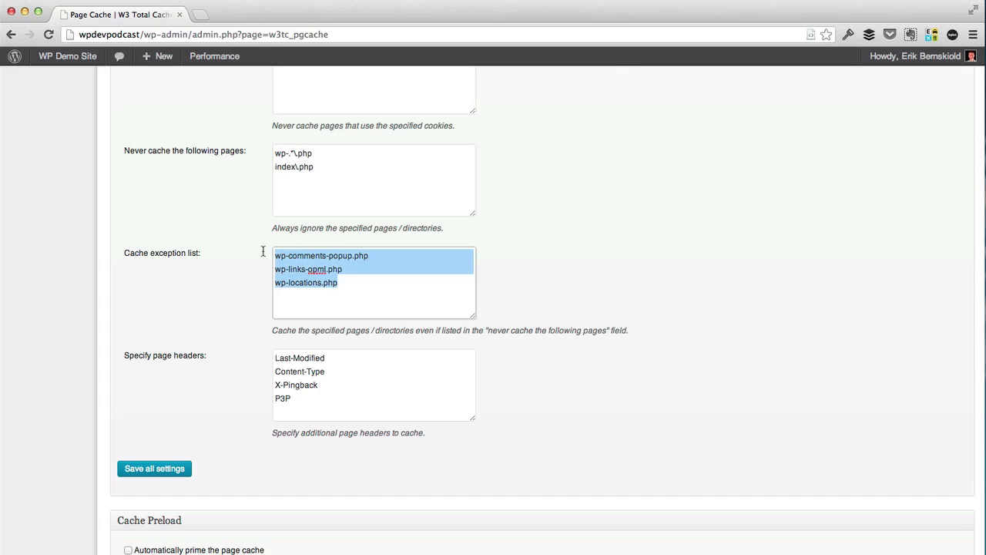
click(415, 295)
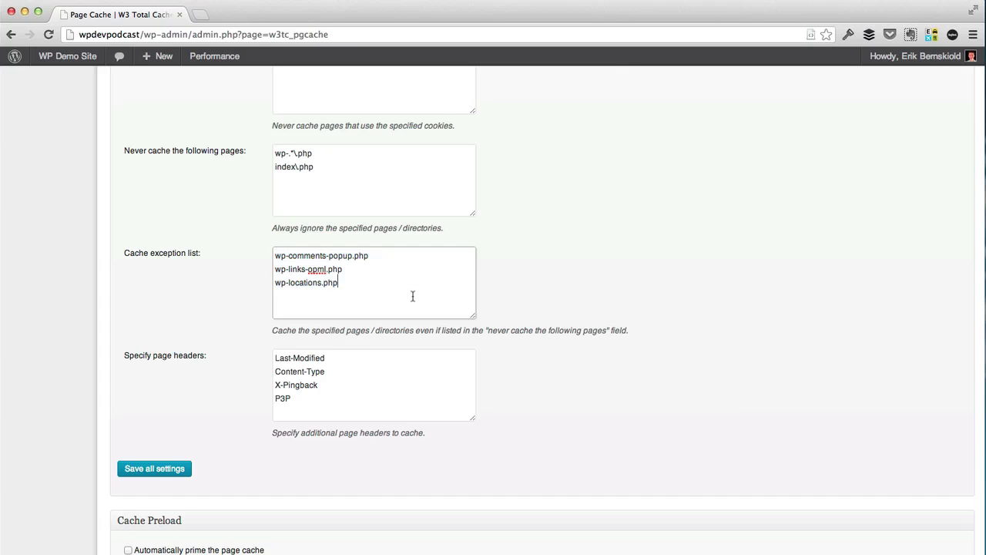
drag(343, 165, 270, 140)
click(348, 205)
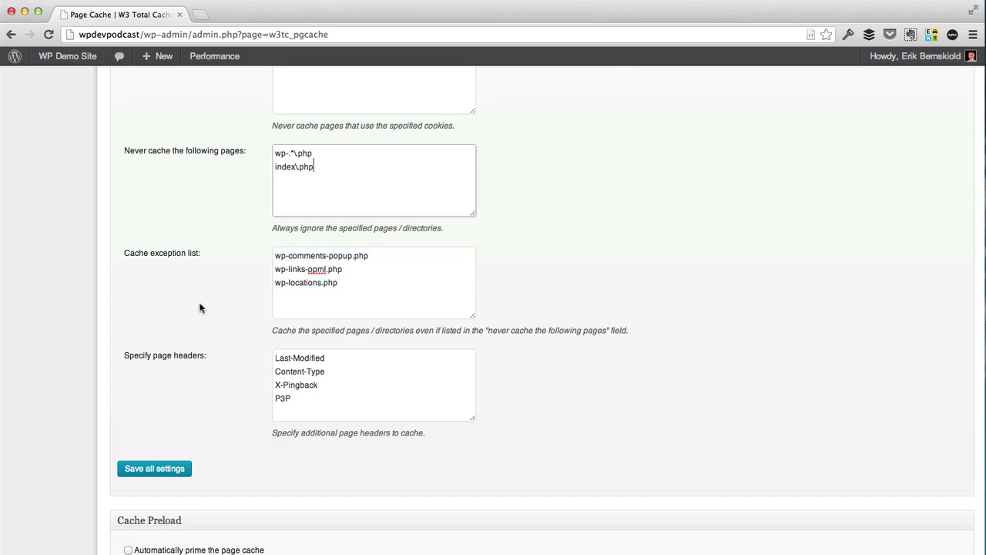
click(201, 306)
scroll(555, 412, down, 4)
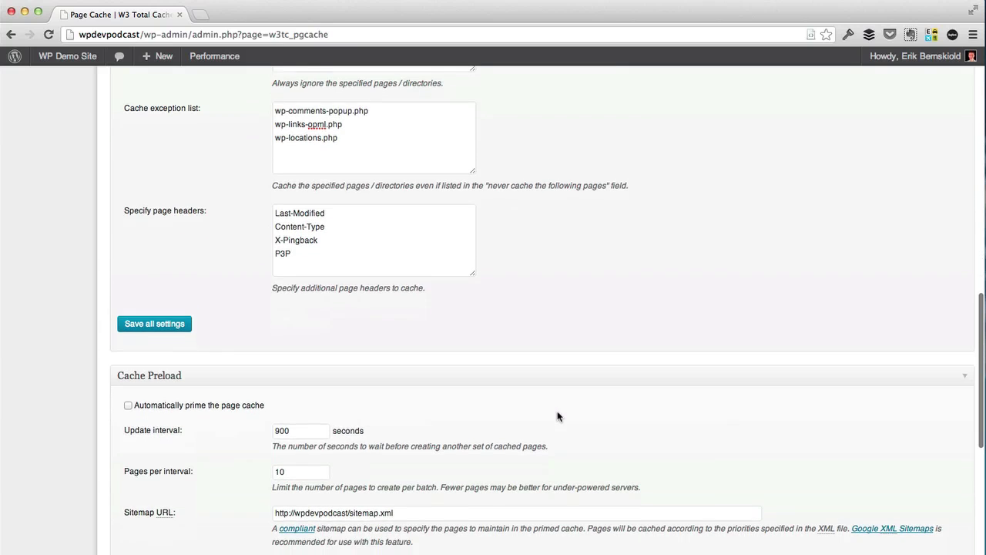
scroll(703, 314, up, 5)
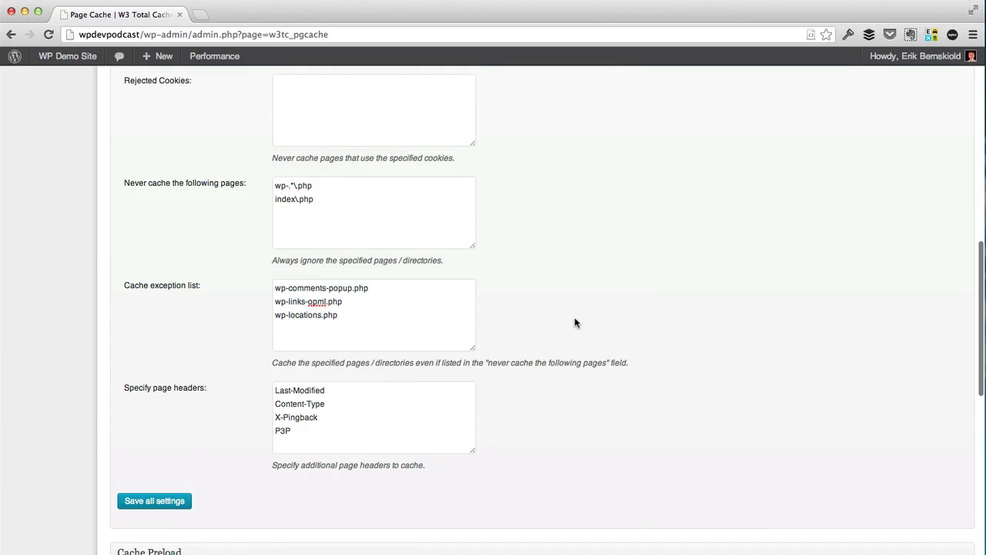
- Tick automatic page cache priming and review its 900-second update interval
scroll(561, 311, down, 8)
scroll(445, 286, down, 1)
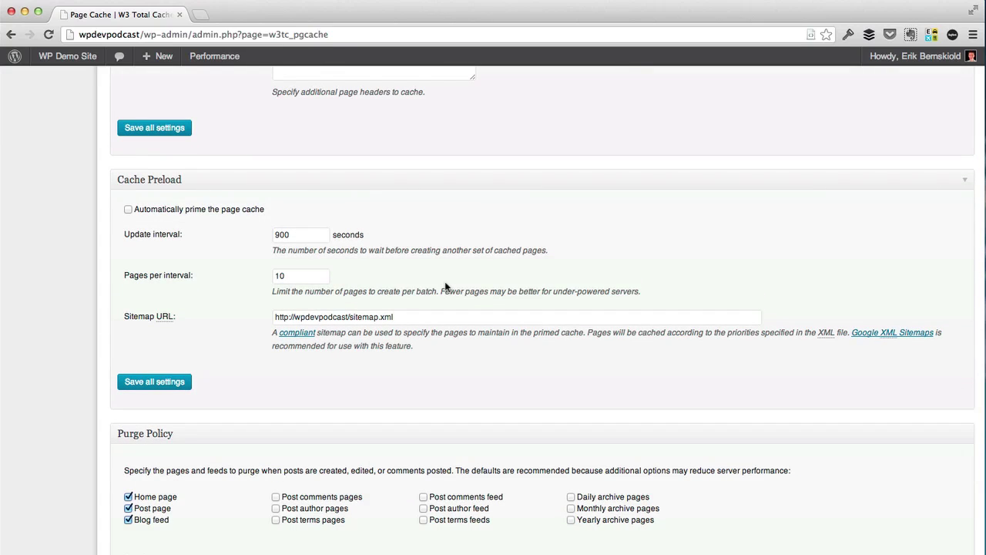
scroll(445, 286, up, 6)
scroll(185, 277, down, 5)
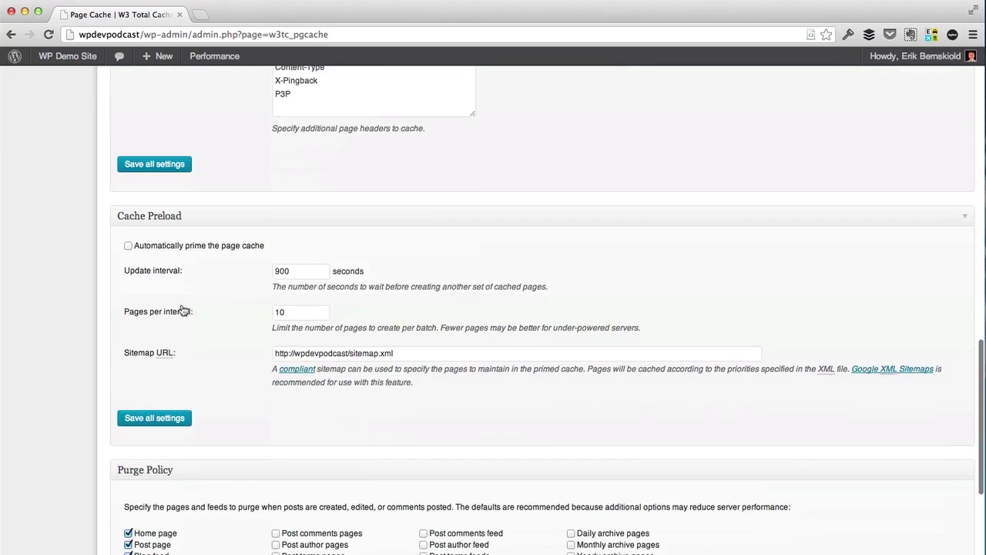
click(226, 248)
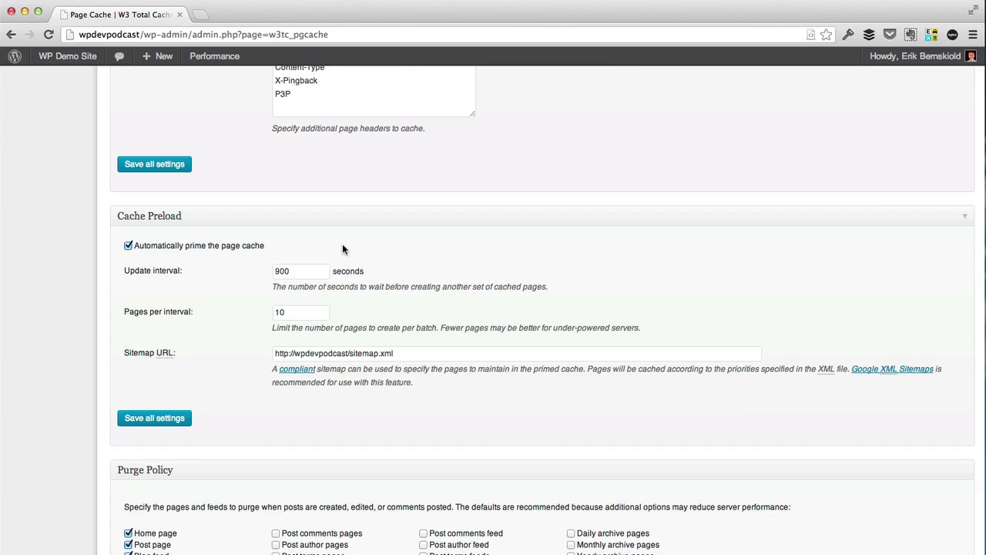
click(318, 269)
double_click(318, 269)
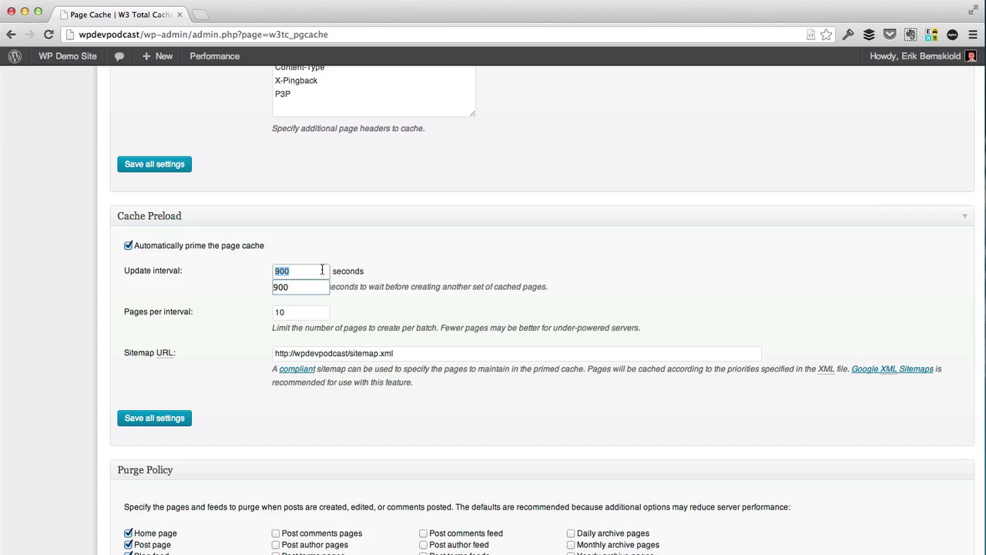
click(229, 324)
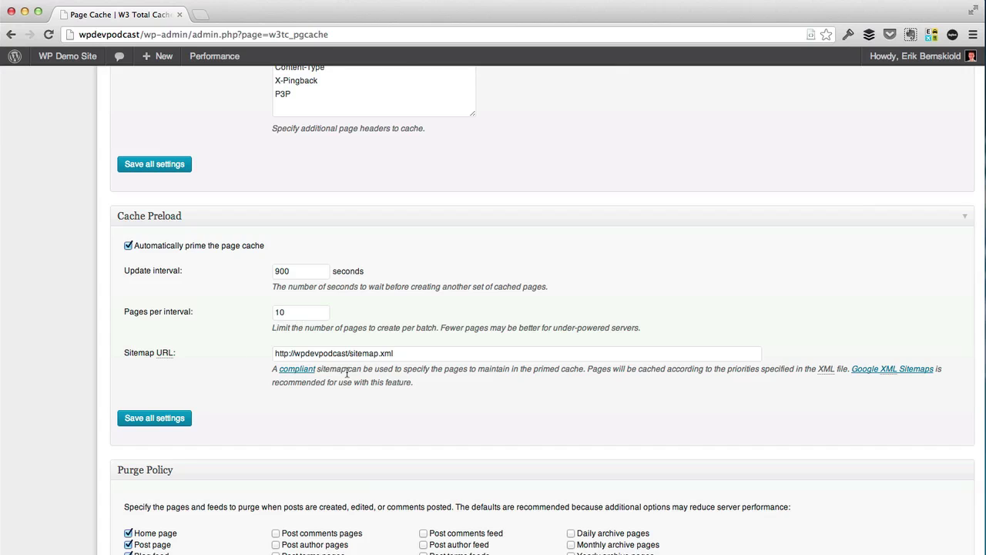
- Review the sitemap URL field, then untick 'Automatically prime the page cache'
click(424, 355)
key(super+a)
click(197, 383)
drag(122, 353, 184, 353)
click(187, 364)
click(350, 353)
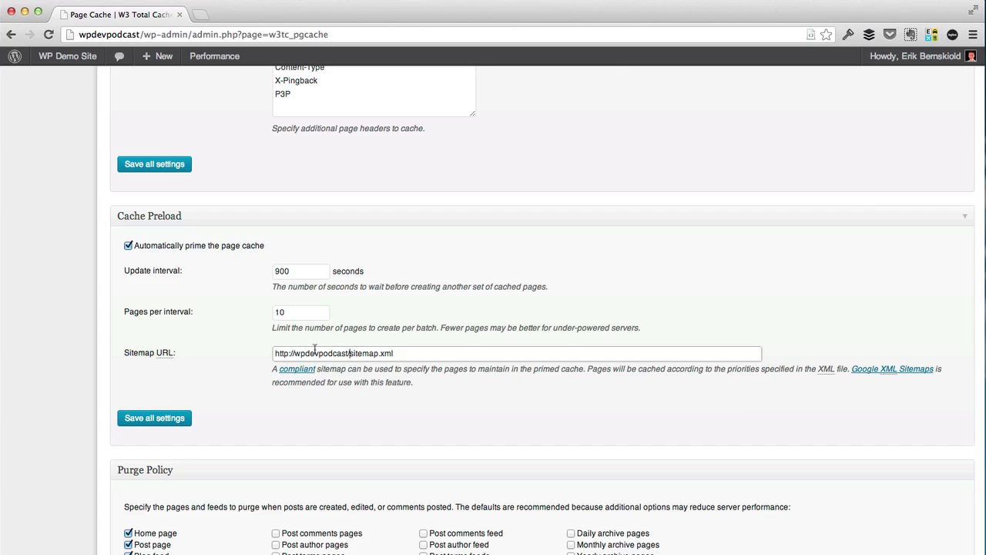
click(128, 245)
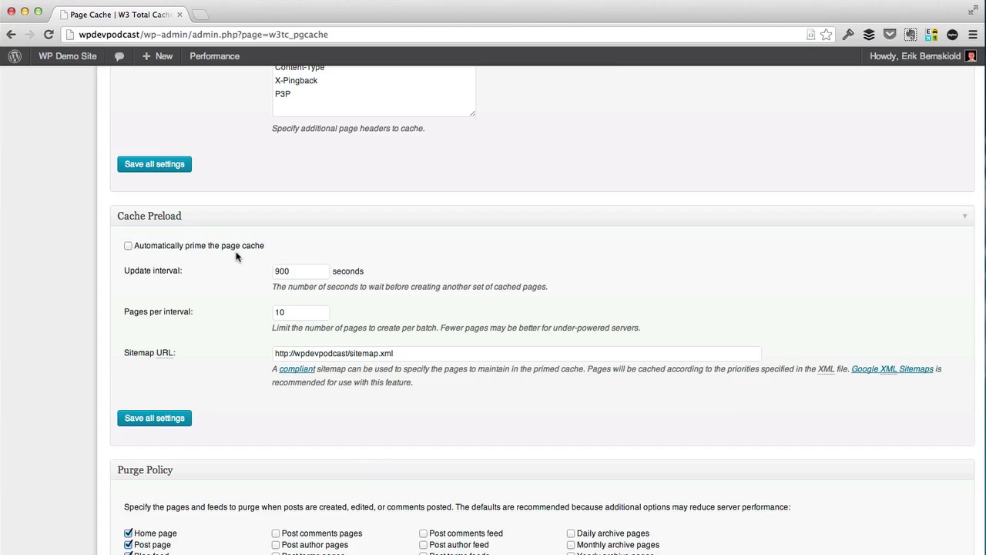
click(380, 355)
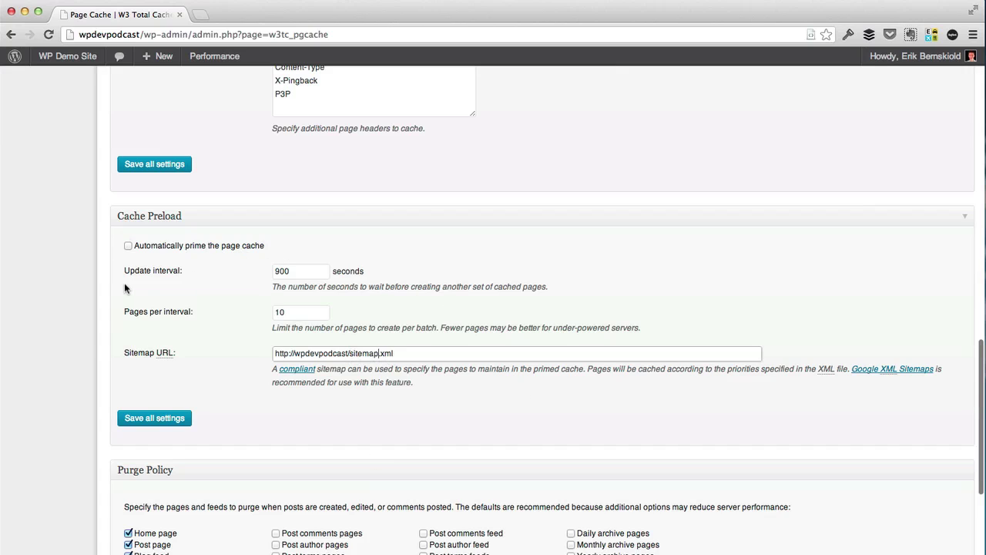
- Stay on the page at the navigation prompt to keep the unsaved changes
scroll(126, 288, down, 5)
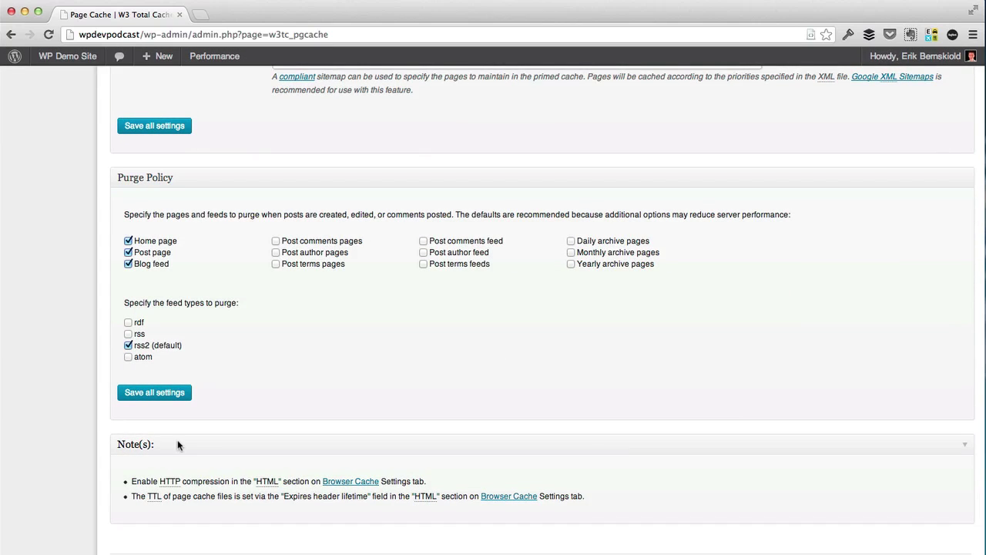
scroll(177, 444, left, 5)
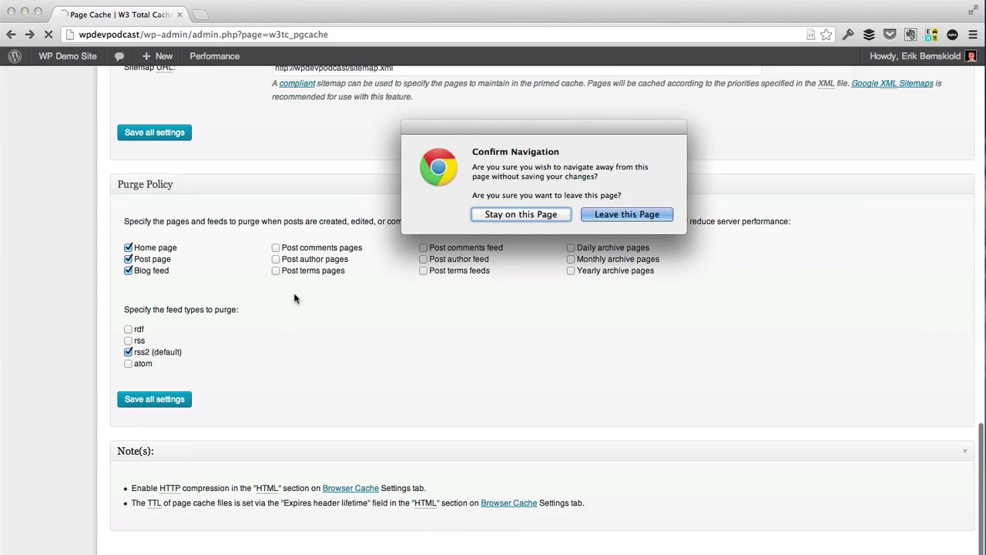
click(485, 214)
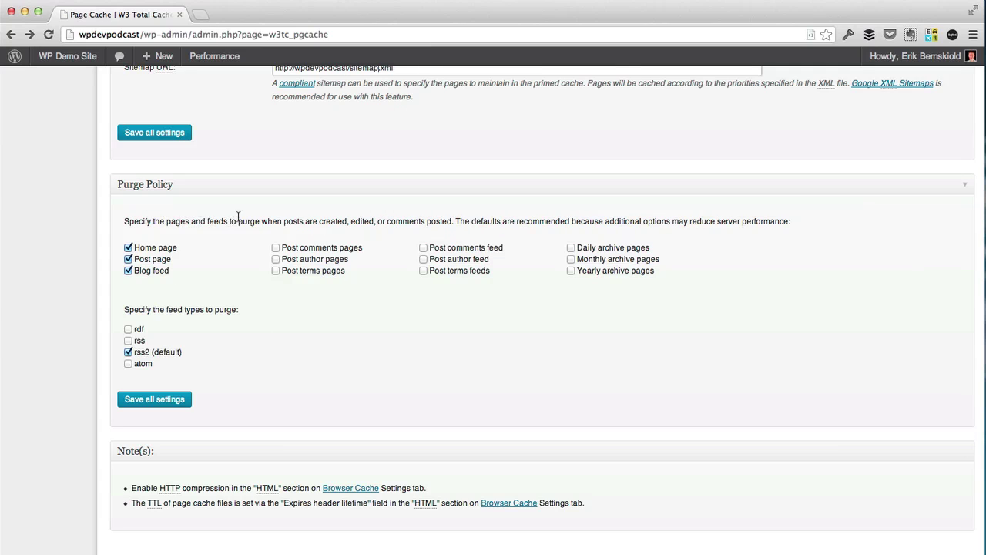
- Keep home page purging in the default purge policy and save all Page Cache settings
scroll(300, 238, down, 2)
scroll(282, 245, down, 2)
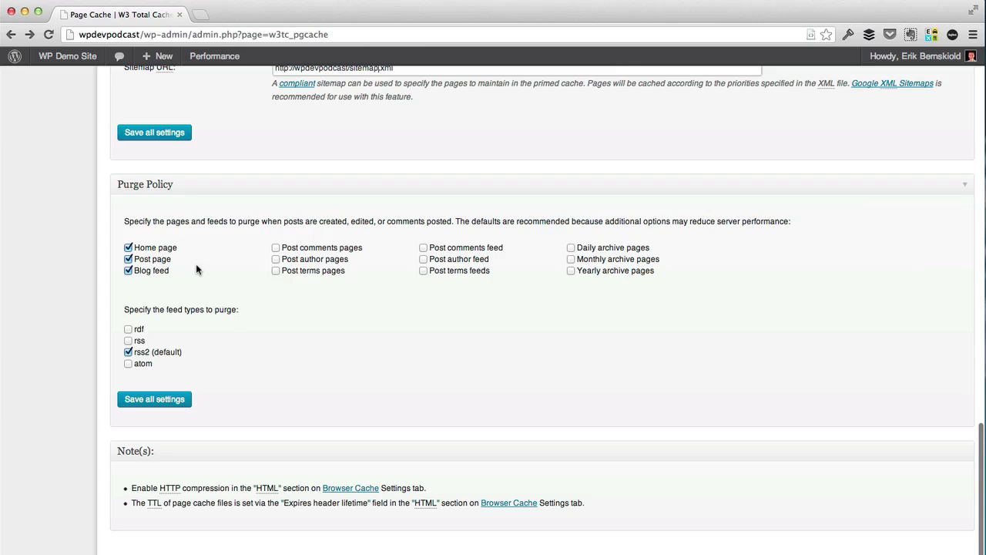
click(157, 246)
click(157, 247)
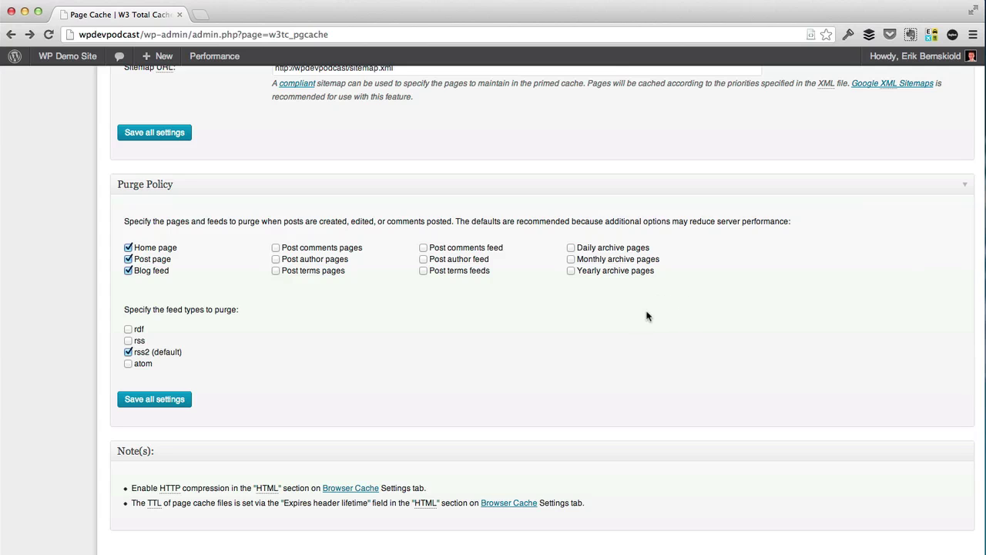
click(151, 401)
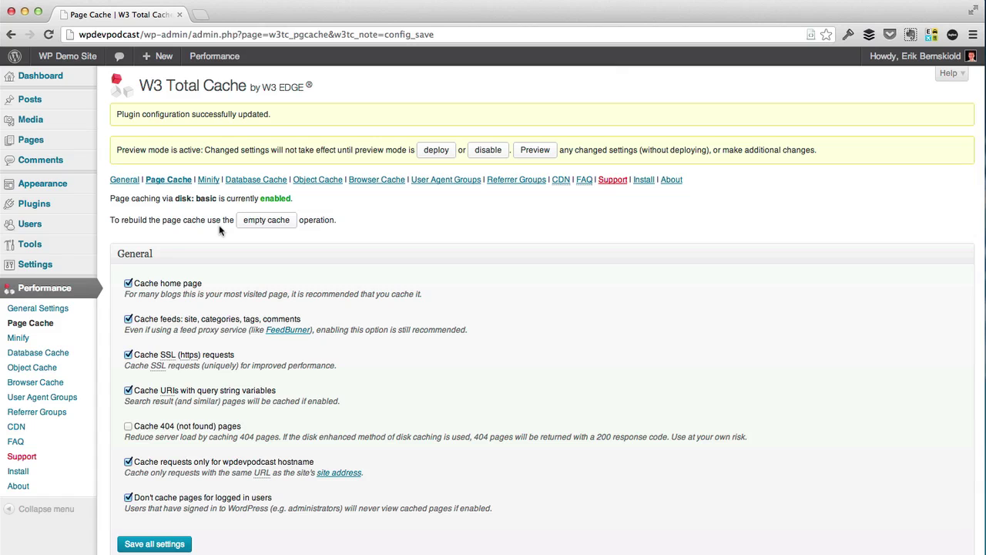
click(208, 179)
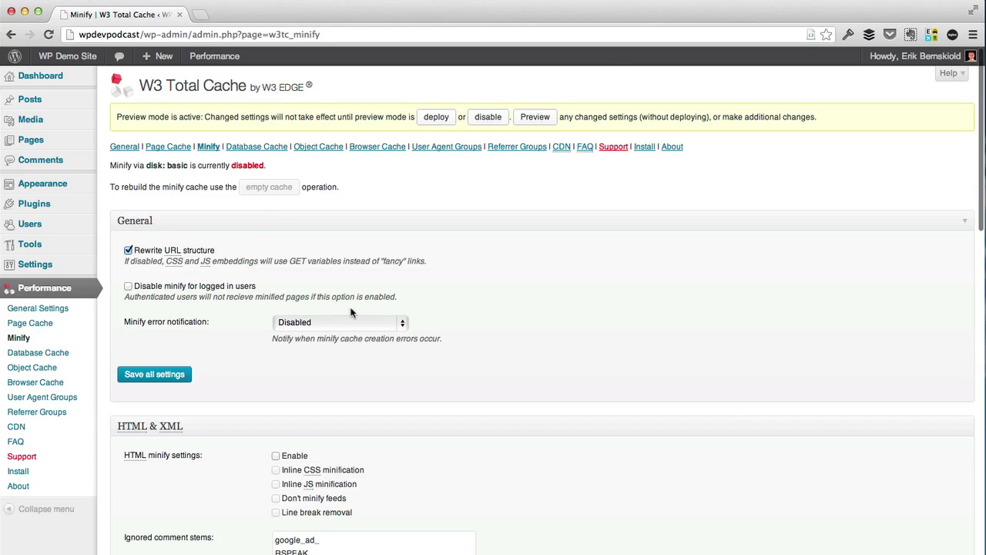
- Scroll down the Minify page to the HTML & XML section
scroll(354, 301, down, 3)
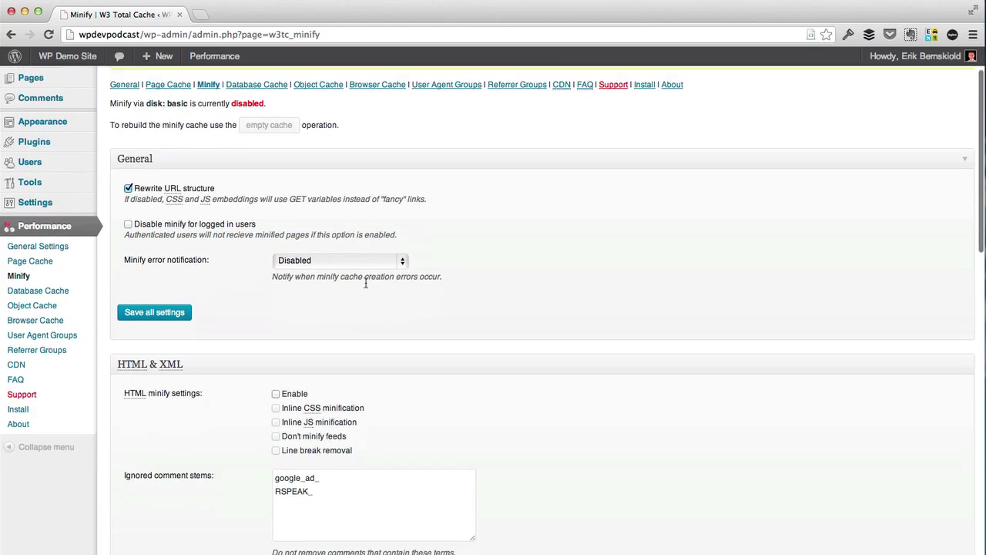
scroll(366, 286, down, 2)
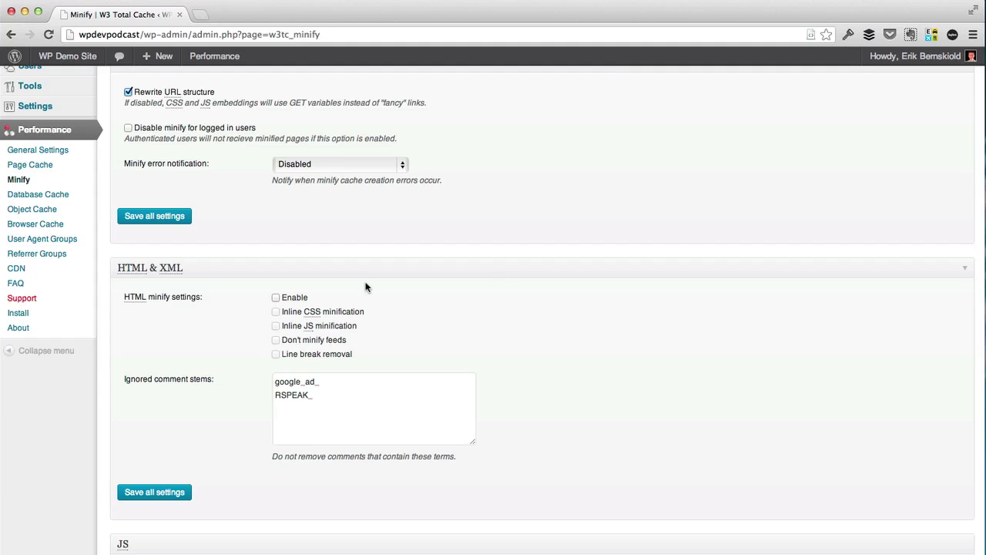
- Enable HTML minify with inline CSS minification, inline JS minification and line break removal ticked
click(291, 301)
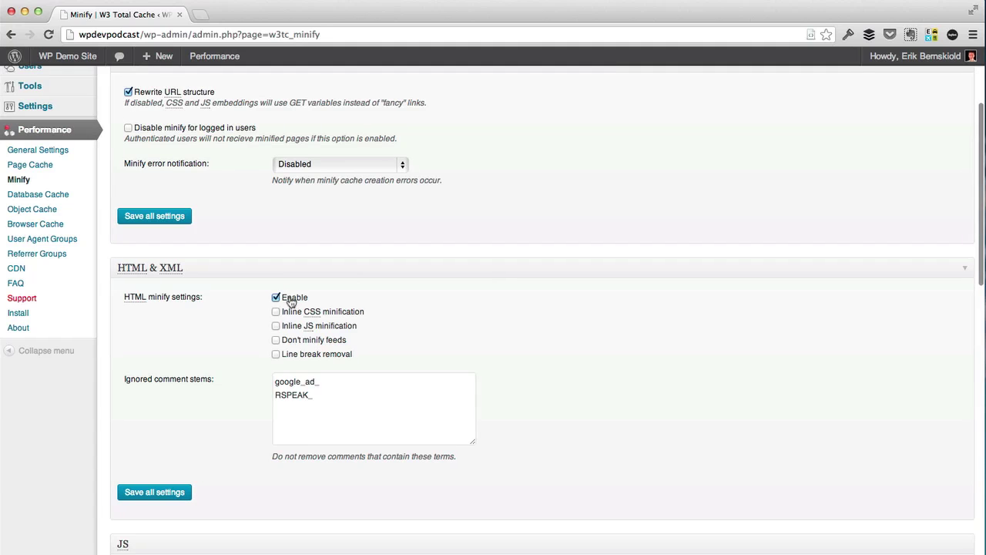
click(297, 313)
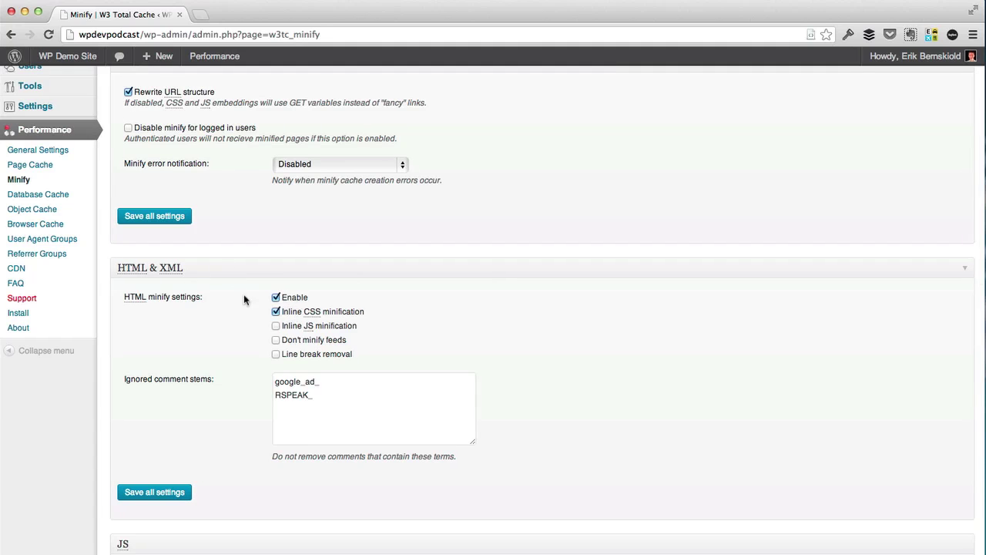
click(327, 327)
click(338, 355)
click(316, 332)
click(324, 333)
click(293, 358)
click(300, 354)
click(328, 330)
click(330, 329)
double_click(336, 316)
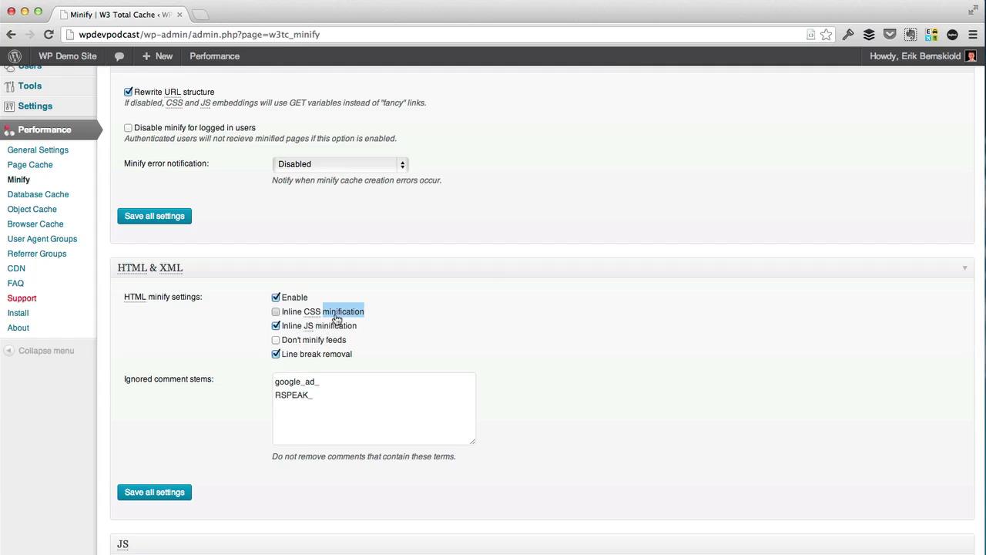
click(172, 363)
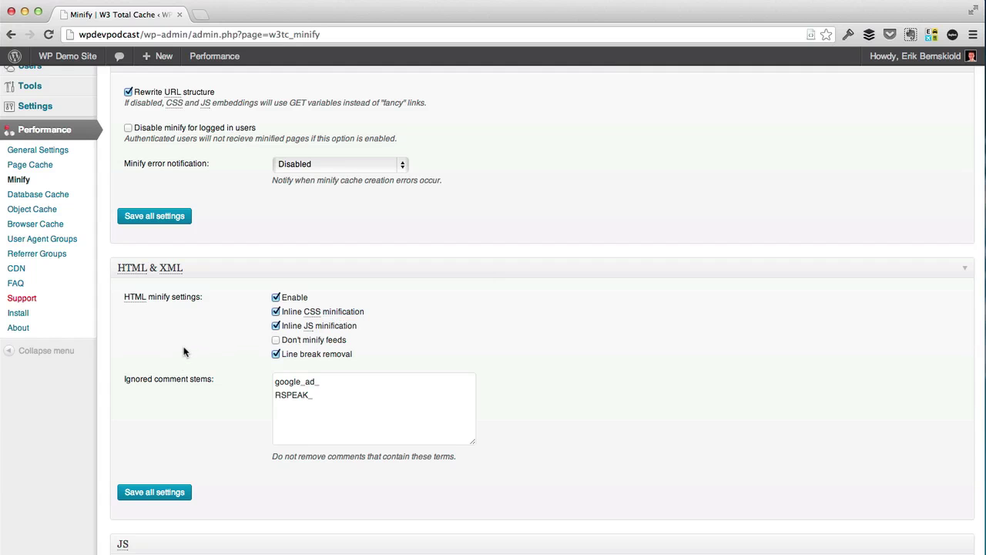
- Tick CSS preserved comment removal and line break removal, then save all Minify settings
scroll(191, 351, down, 2)
scroll(192, 347, down, 8)
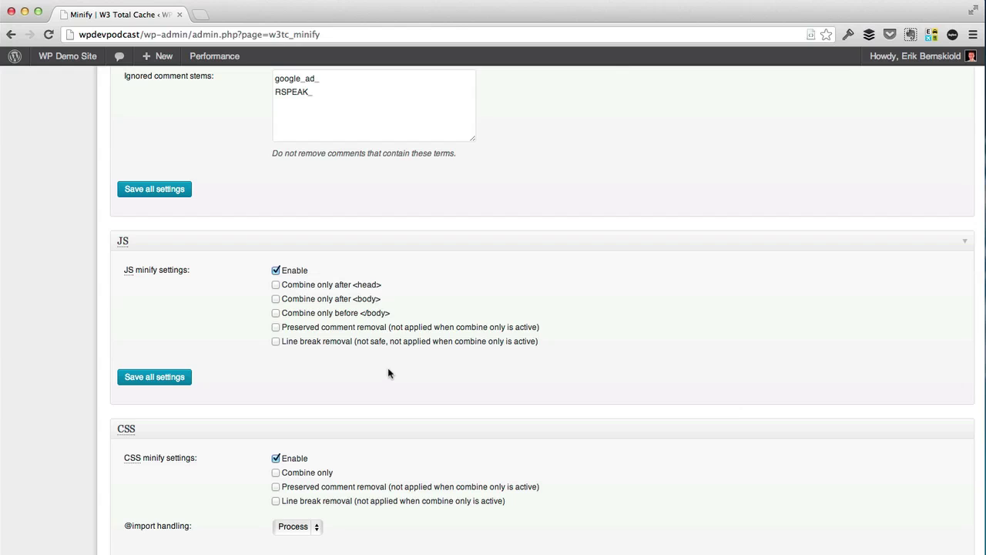
scroll(227, 296, down, 4)
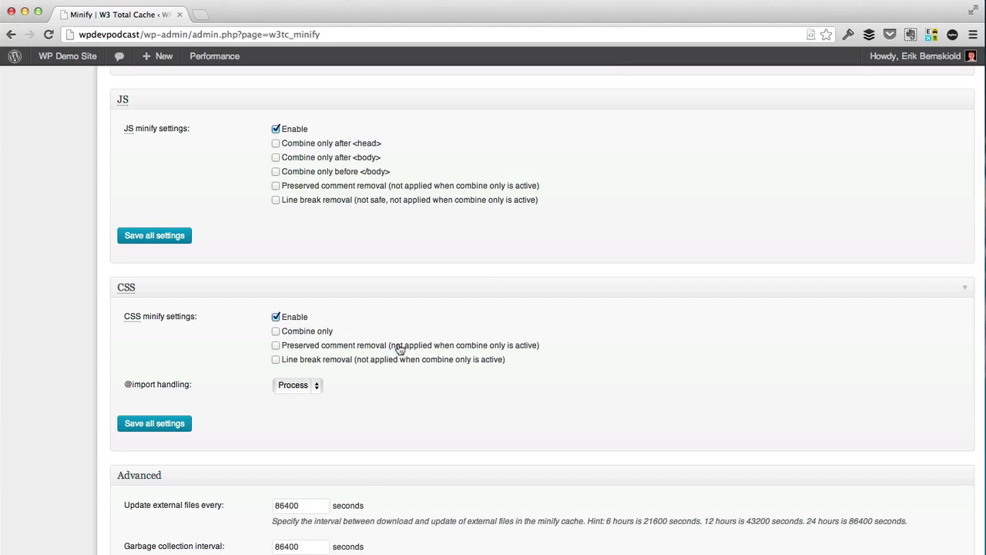
click(284, 349)
click(353, 361)
scroll(339, 407, down, 8)
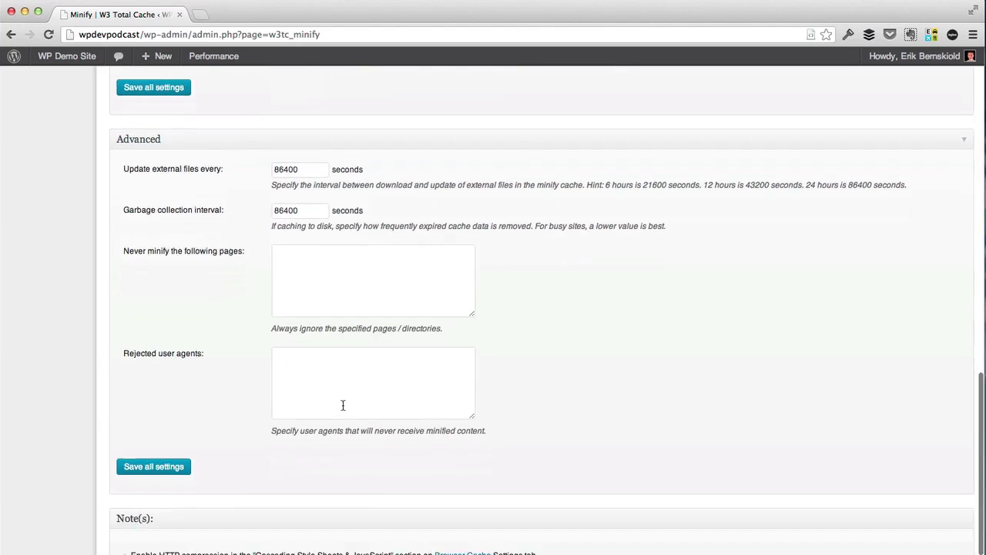
scroll(343, 404, down, 2)
click(177, 416)
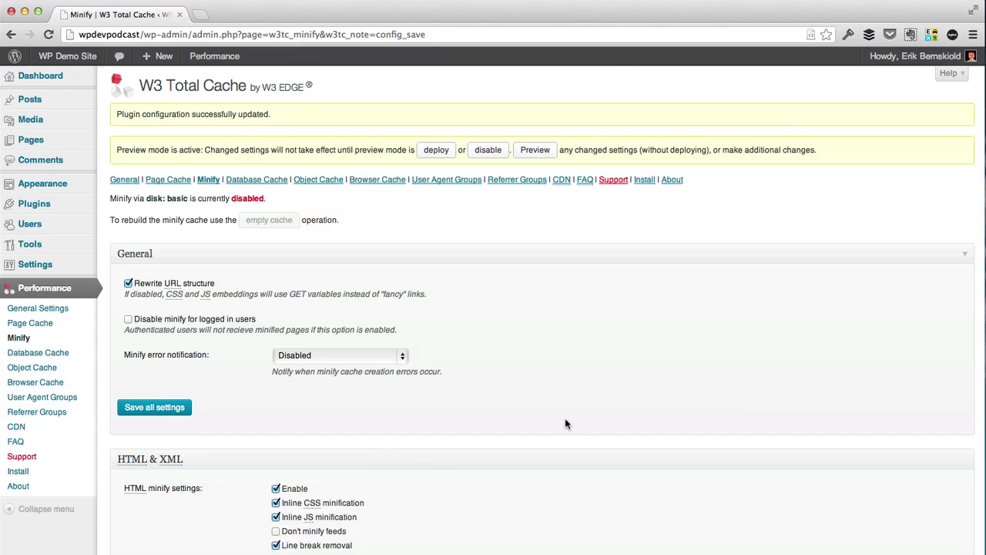
- Set the minify error notification to Admin Notification and save all settings
click(367, 355)
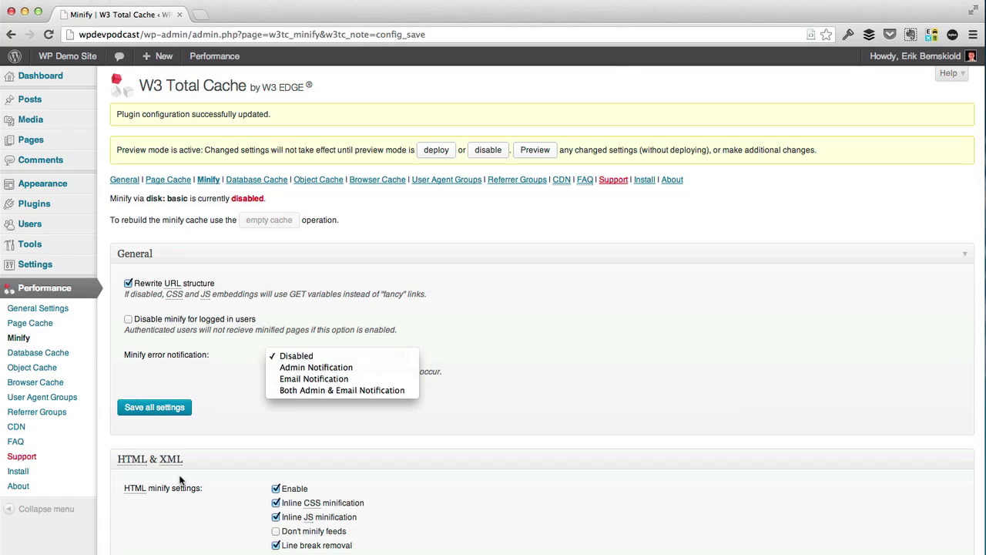
click(393, 366)
click(165, 410)
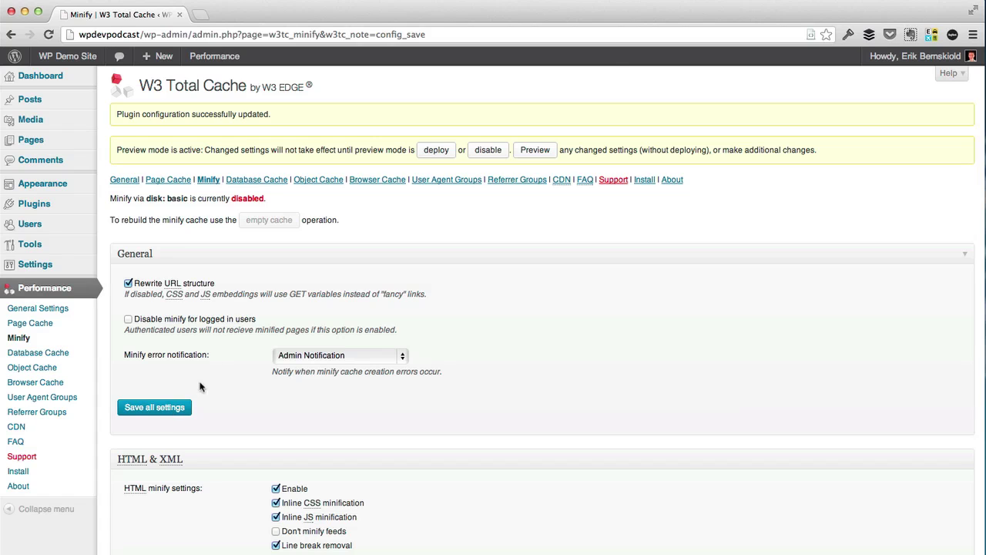
- Look through the Database Cache page unchanged, then view the Object Cache page
click(283, 181)
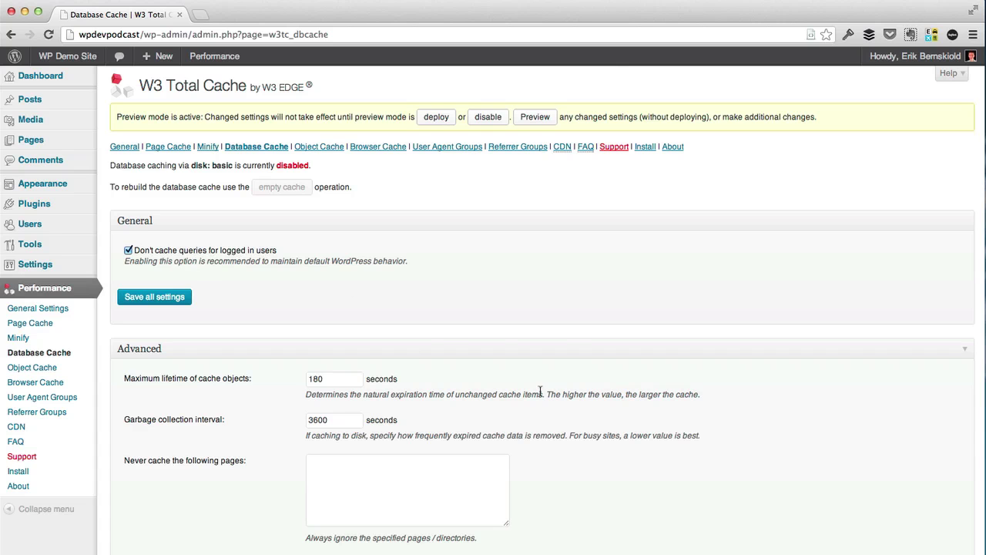
scroll(529, 381, down, 4)
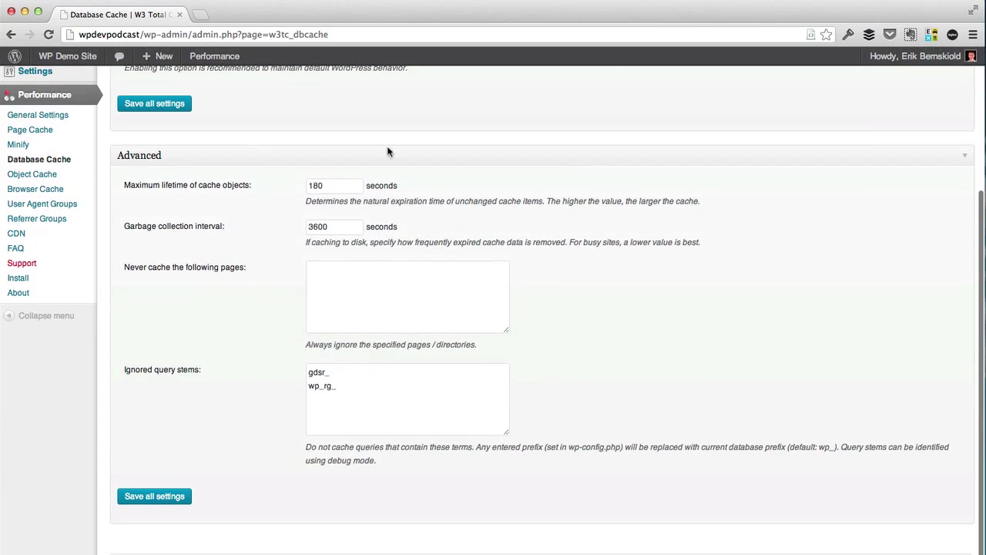
scroll(270, 340, up, 4)
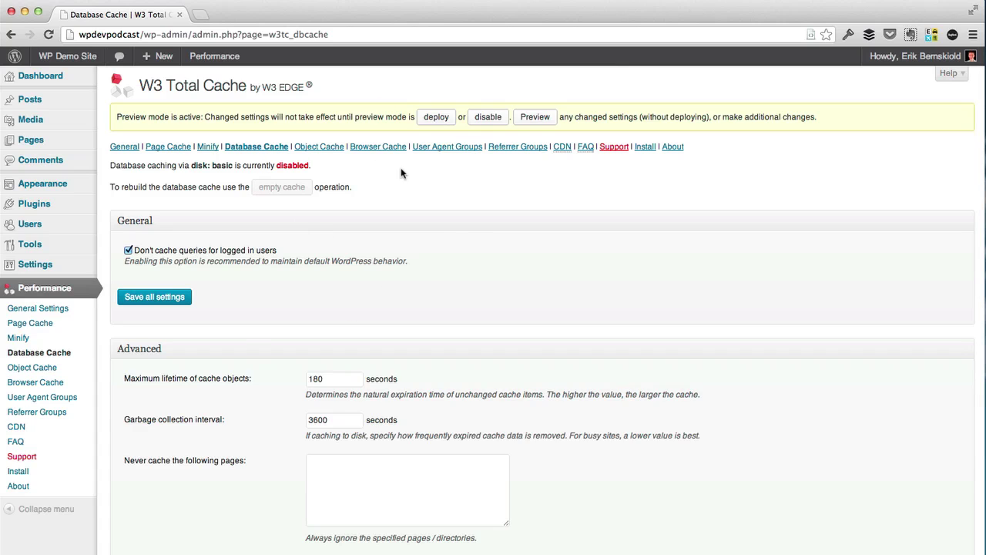
click(333, 148)
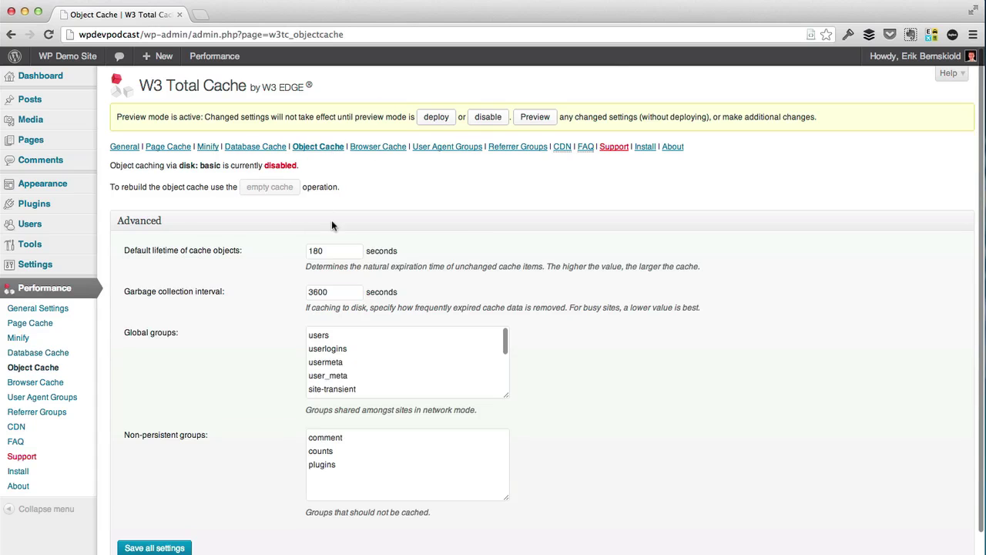
scroll(330, 223, down, 2)
scroll(330, 209, up, 2)
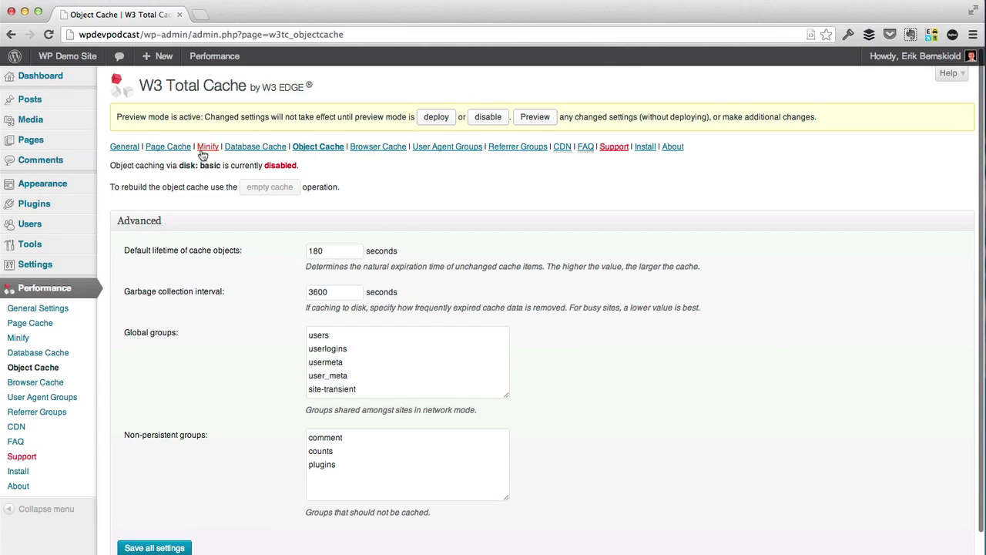
- On Browser Cache, enable expires, cache control and eTag headers, and stop WordPress handling static-object 404s
click(370, 148)
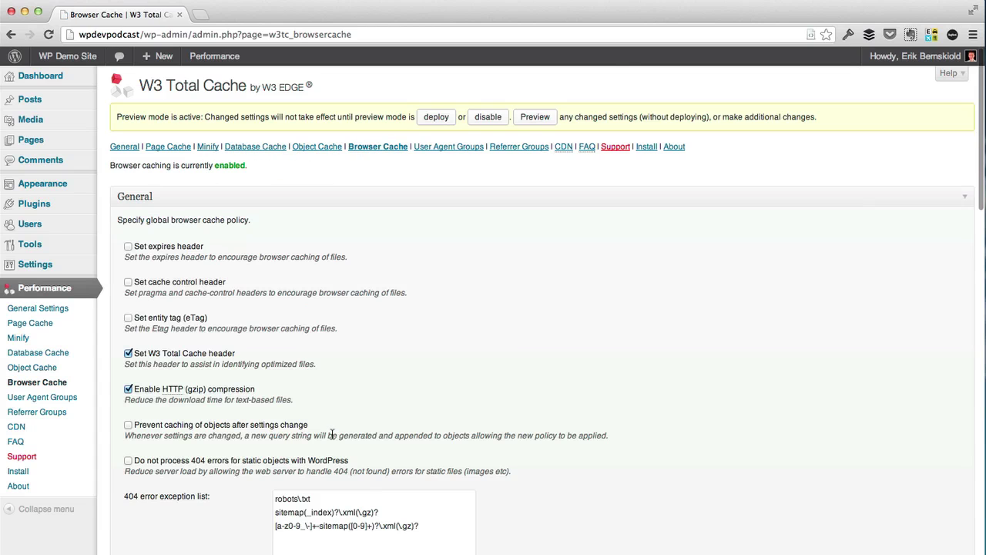
click(177, 248)
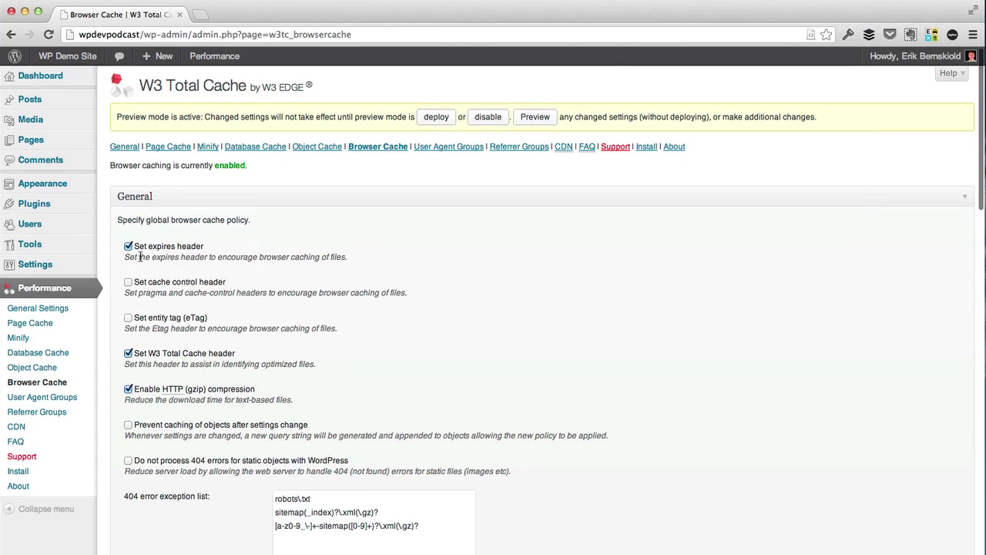
click(209, 283)
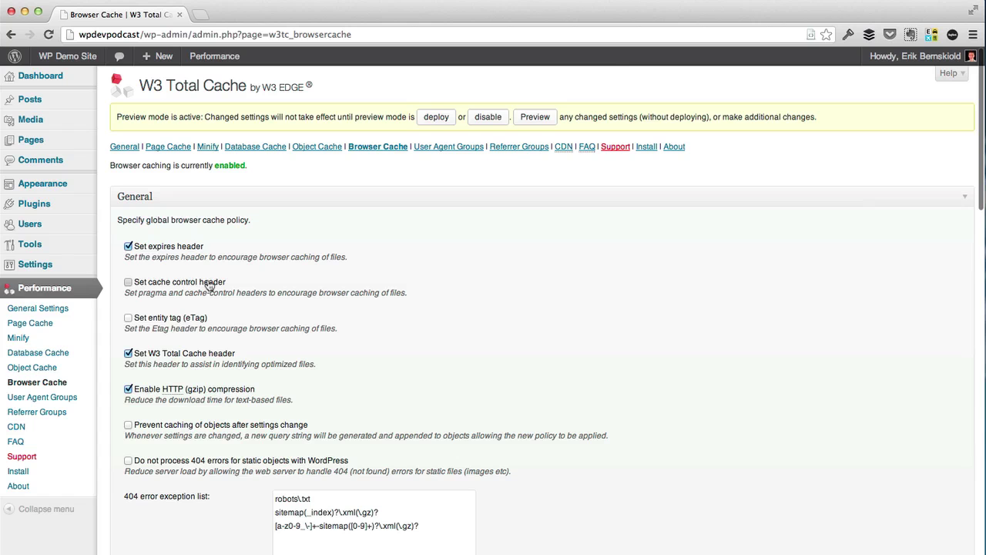
click(196, 317)
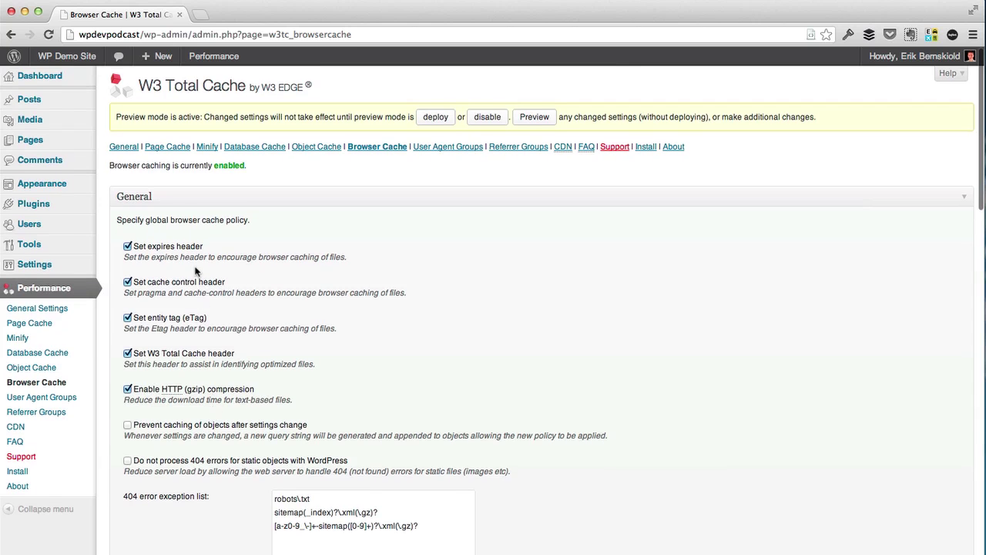
scroll(269, 454, down, 2)
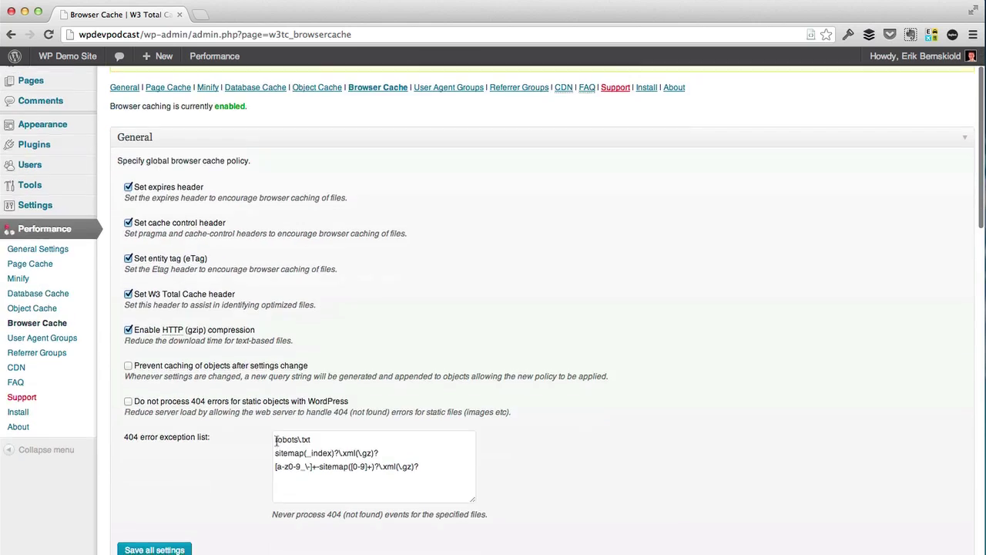
scroll(227, 459, down, 3)
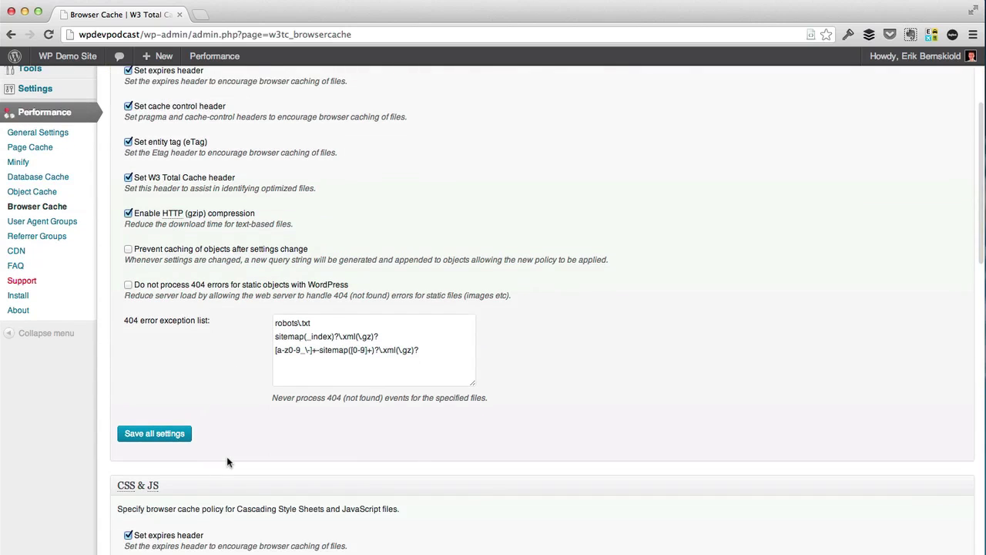
click(163, 286)
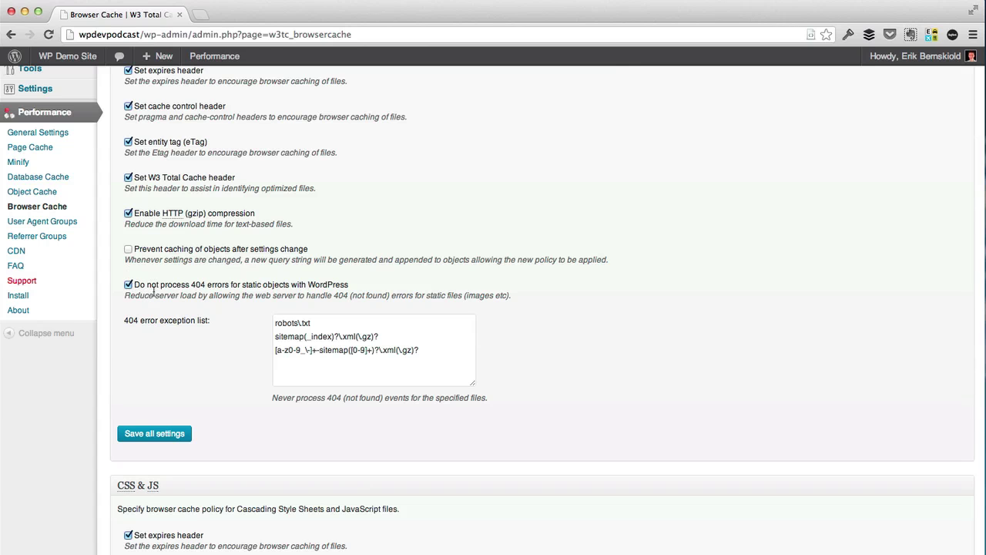
- Look over the upper sections of the Browser Cache settings page
scroll(154, 293, down, 5)
scroll(460, 283, up, 3)
scroll(459, 285, down, 3)
scroll(154, 366, down, 2)
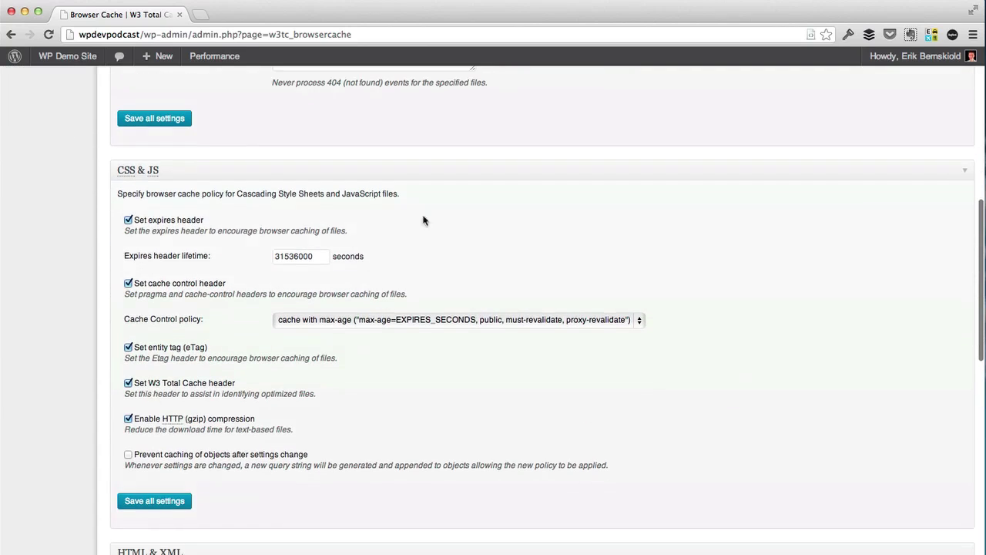
scroll(388, 220, down, 4)
scroll(635, 227, down, 3)
scroll(634, 226, down, 7)
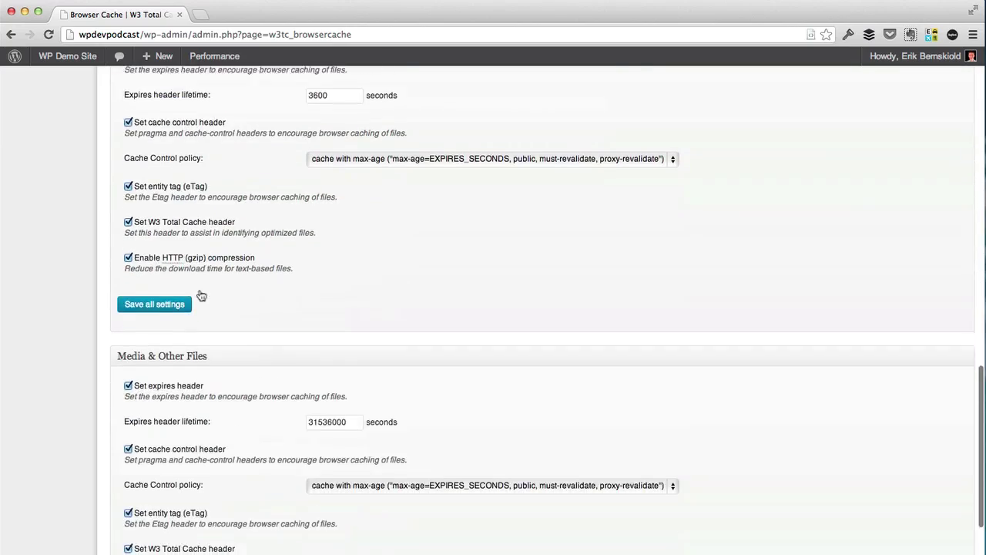
scroll(199, 292, up, 11)
scroll(199, 293, up, 15)
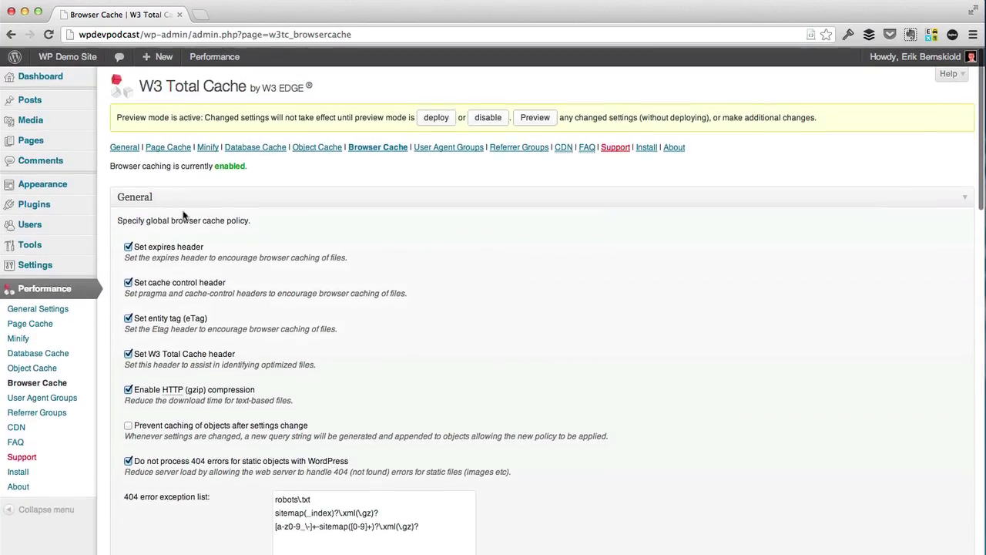
- Check the remaining Browser Cache sections and save all settings, which returns a fancy-permalinks-disabled error
scroll(184, 225, down, 10)
scroll(184, 226, down, 2)
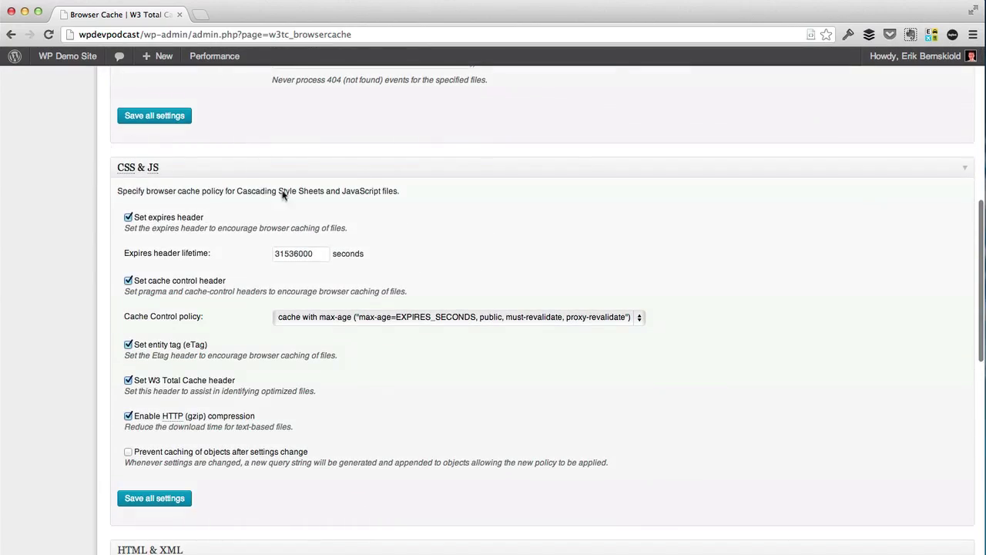
scroll(309, 215, down, 7)
scroll(277, 238, down, 2)
scroll(278, 239, down, 5)
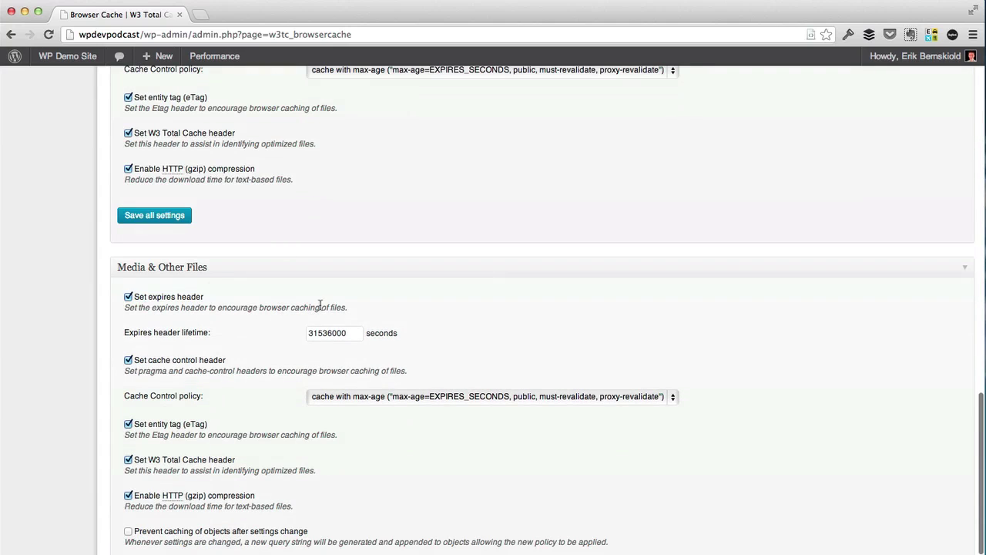
scroll(194, 342, down, 2)
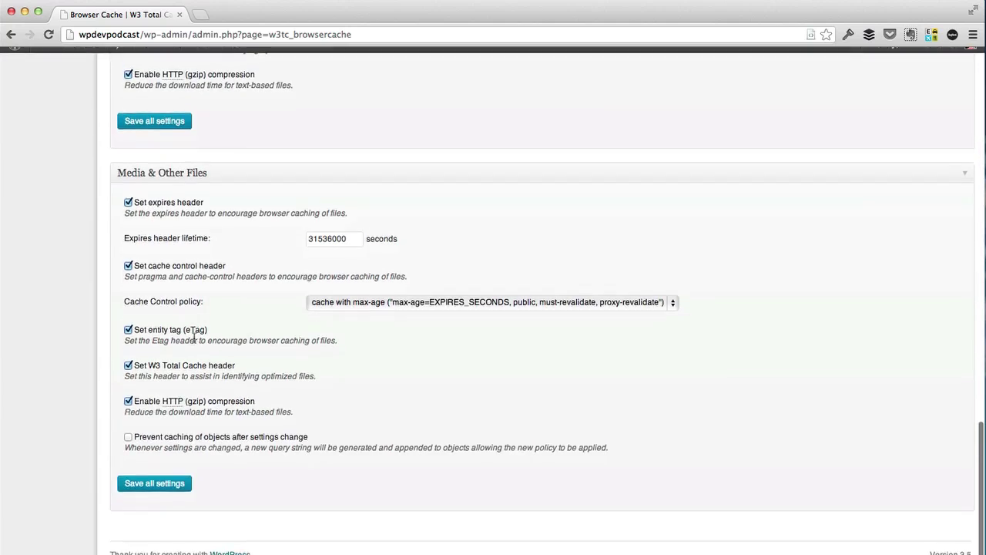
scroll(194, 343, up, 7)
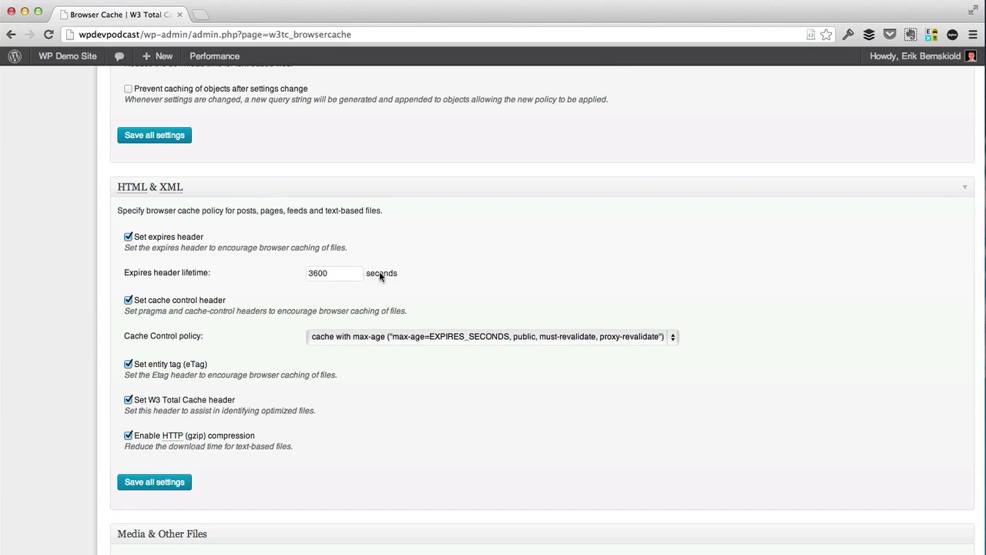
scroll(343, 315, up, 5)
scroll(266, 370, up, 6)
scroll(162, 397, down, 3)
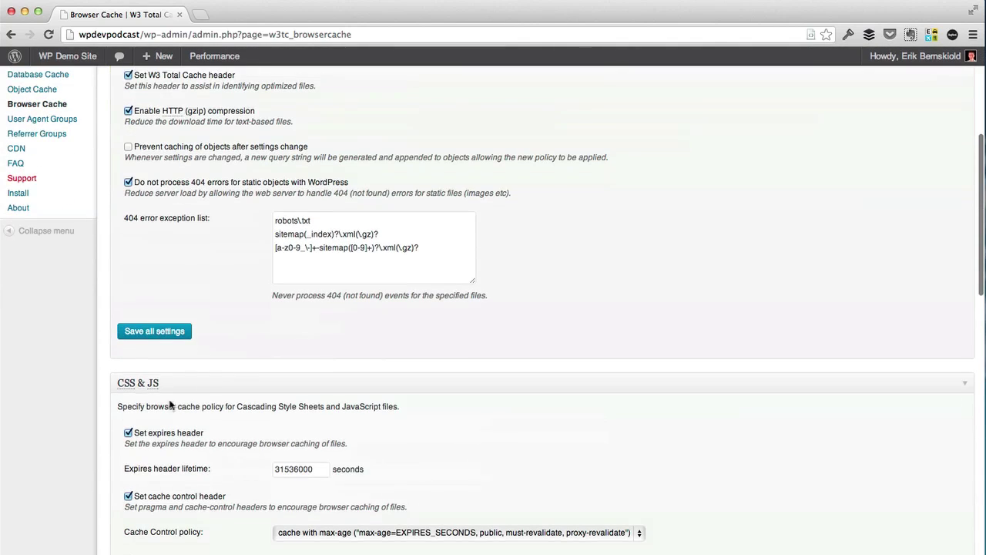
click(156, 333)
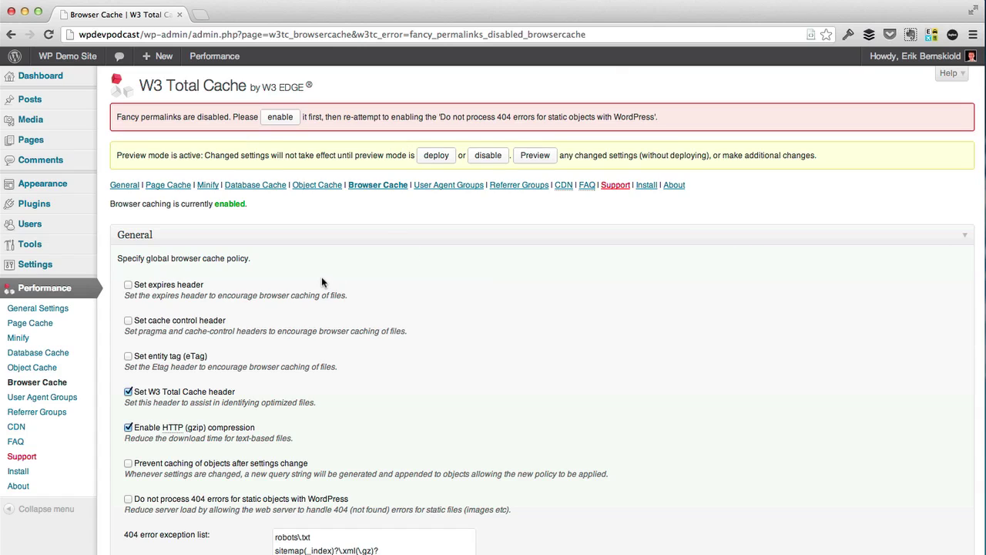
- Open W3 Total Cache's CDN settings page and look over its options
click(563, 186)
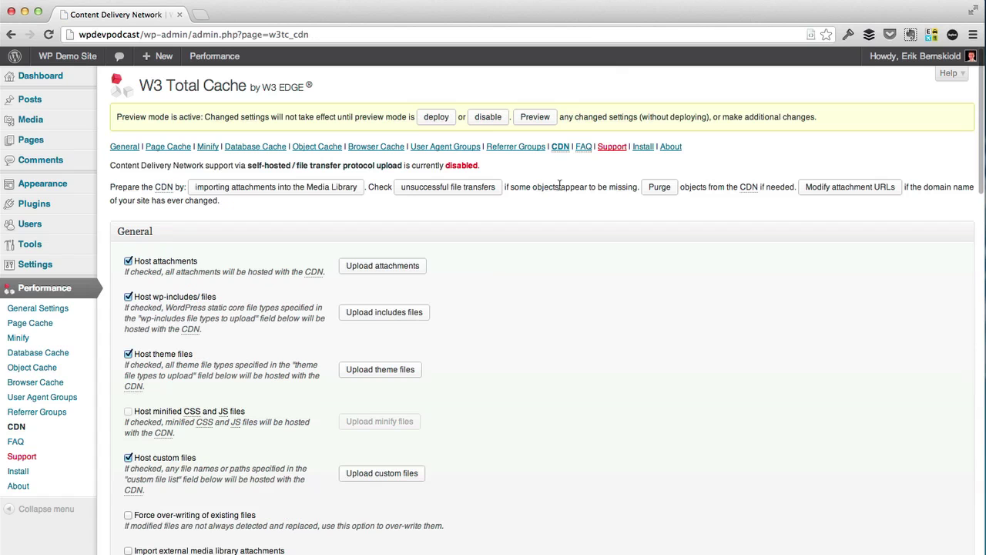
scroll(557, 255, down, 3)
scroll(556, 255, up, 3)
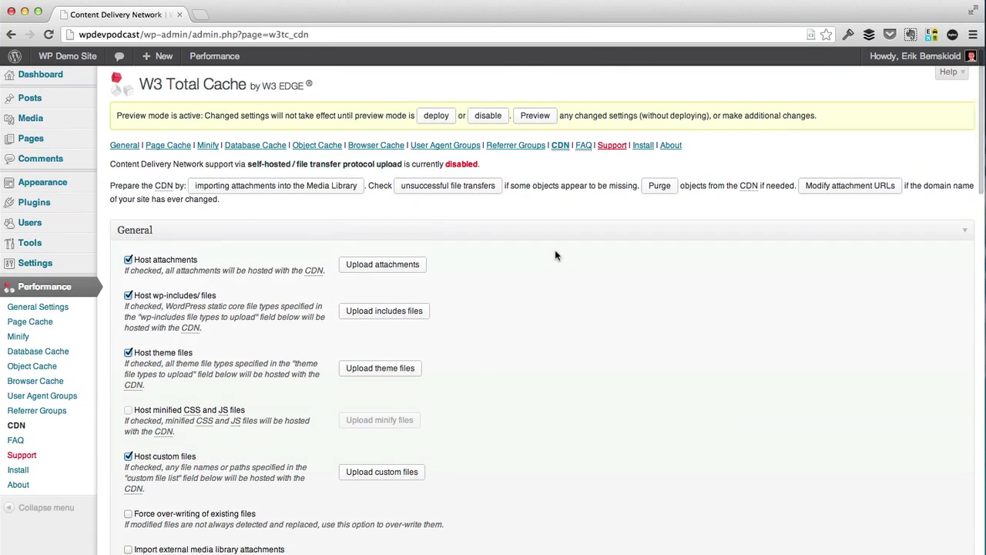
scroll(556, 255, down, 10)
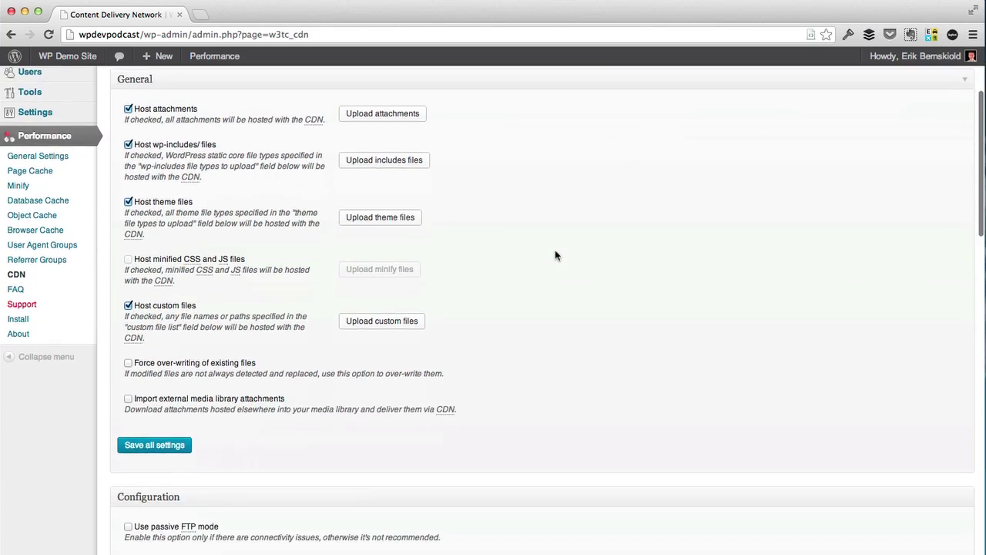
scroll(556, 255, up, 2)
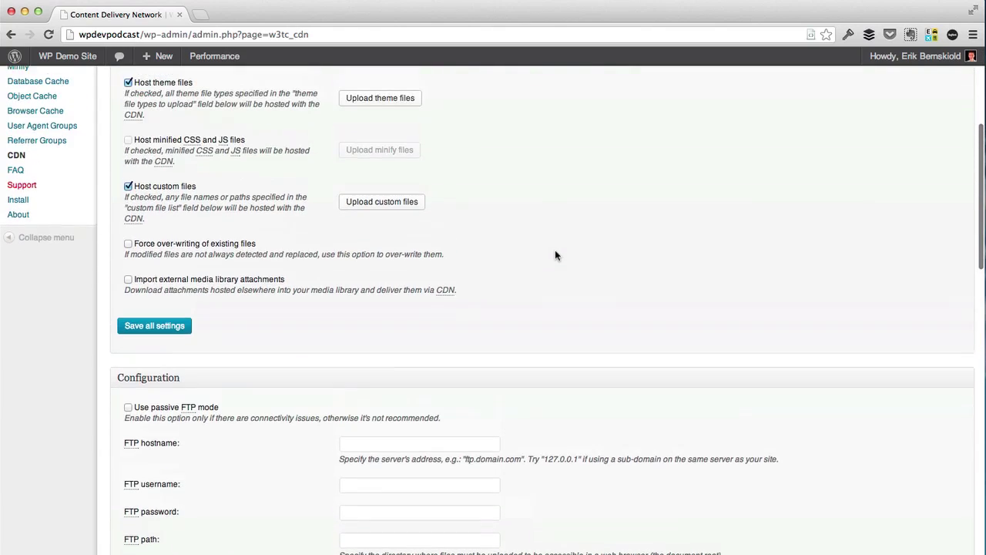
scroll(556, 255, up, 8)
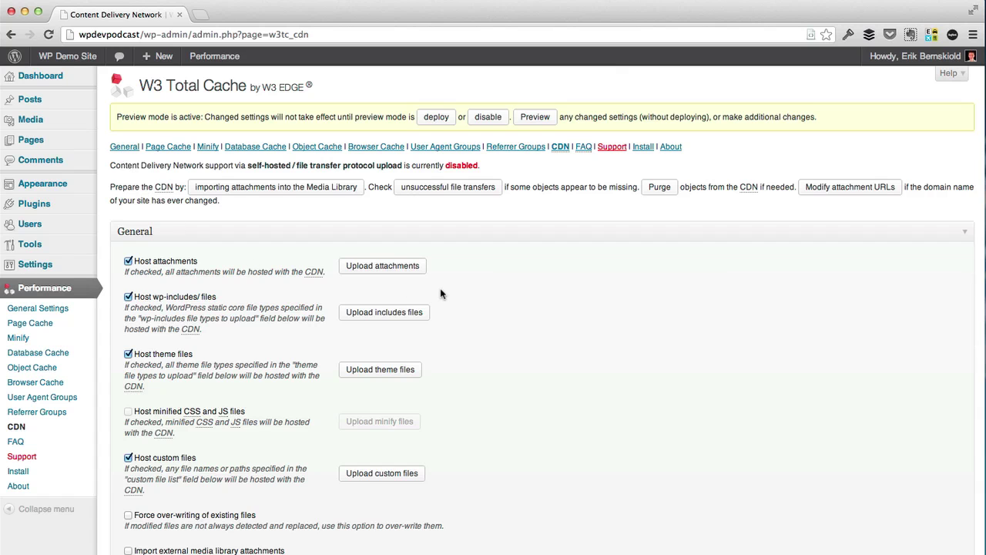
- Finish reviewing the CDN options and return to the General Settings page
scroll(441, 294, down, 5)
scroll(254, 331, down, 10)
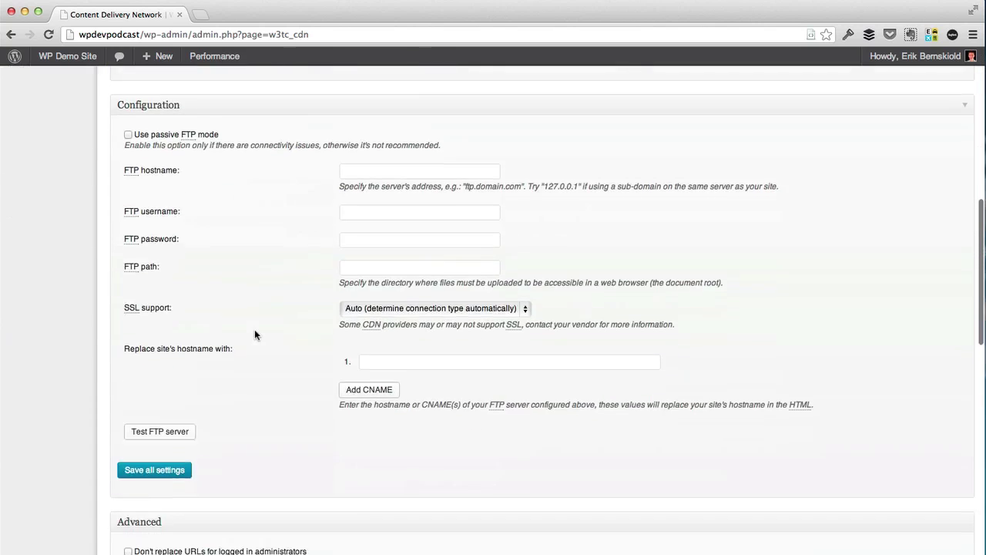
scroll(254, 332, down, 10)
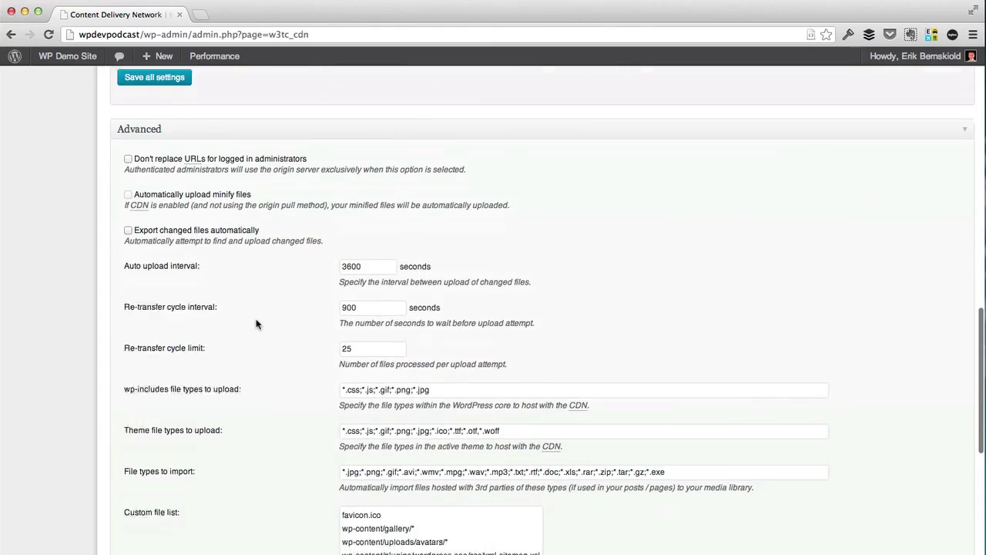
scroll(255, 327, up, 14)
scroll(256, 324, up, 12)
click(125, 146)
- Enable Minify and set the Page Cache method to Disk: Enhanced
scroll(356, 248, down, 2)
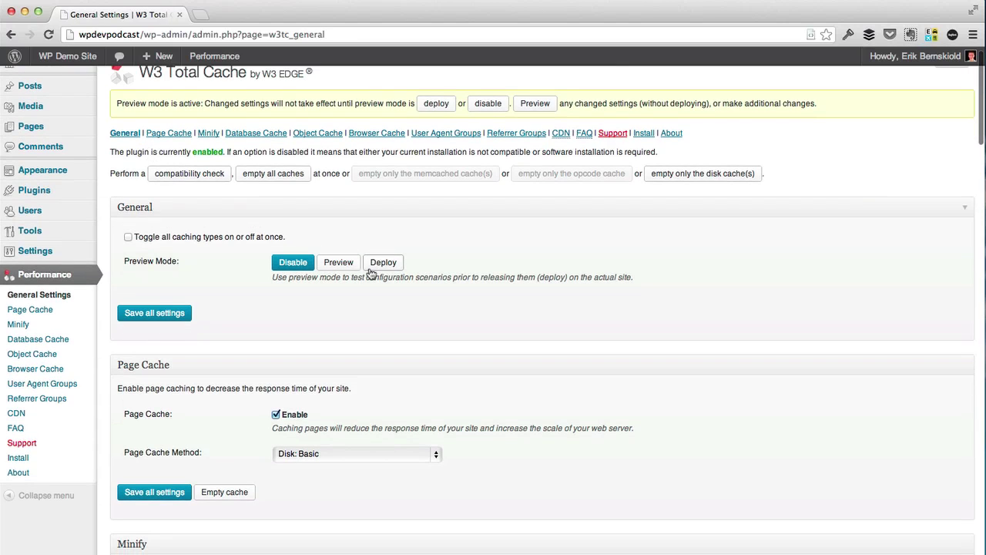
scroll(357, 244, down, 5)
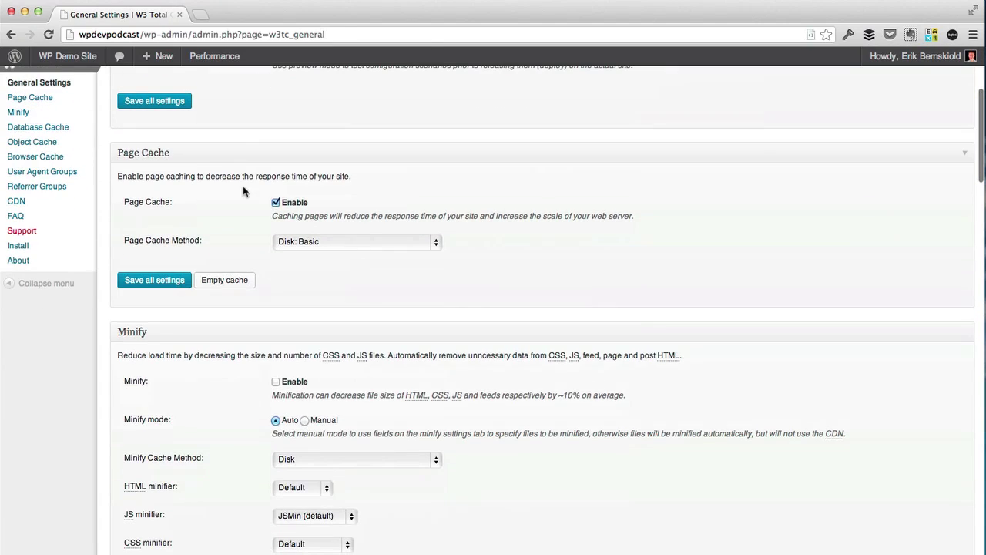
scroll(323, 265, down, 2)
click(276, 304)
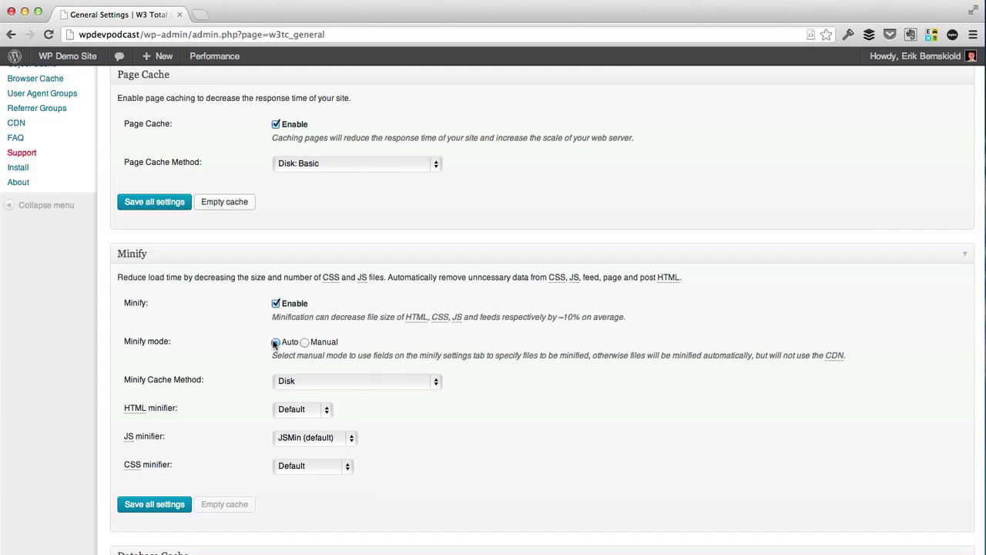
click(340, 165)
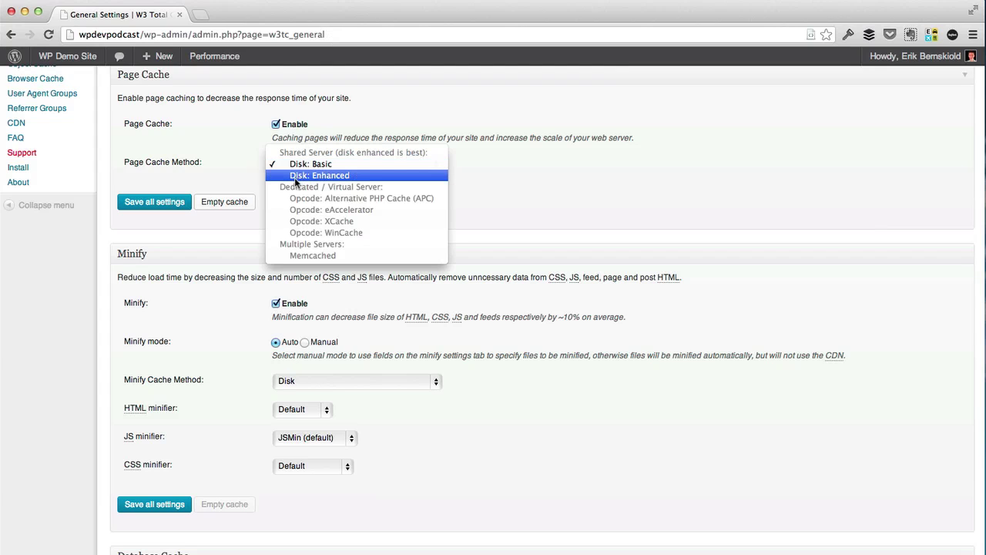
click(295, 176)
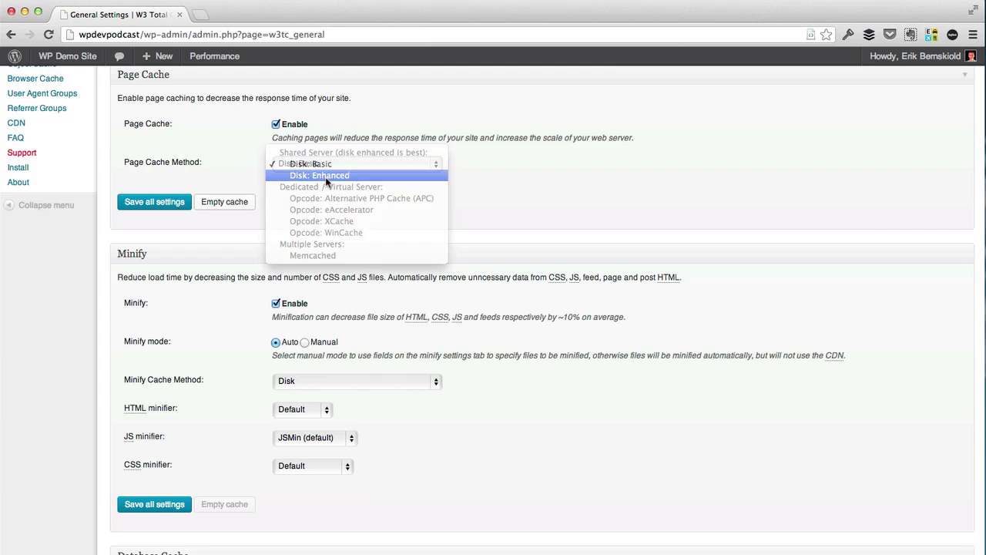
click(353, 168)
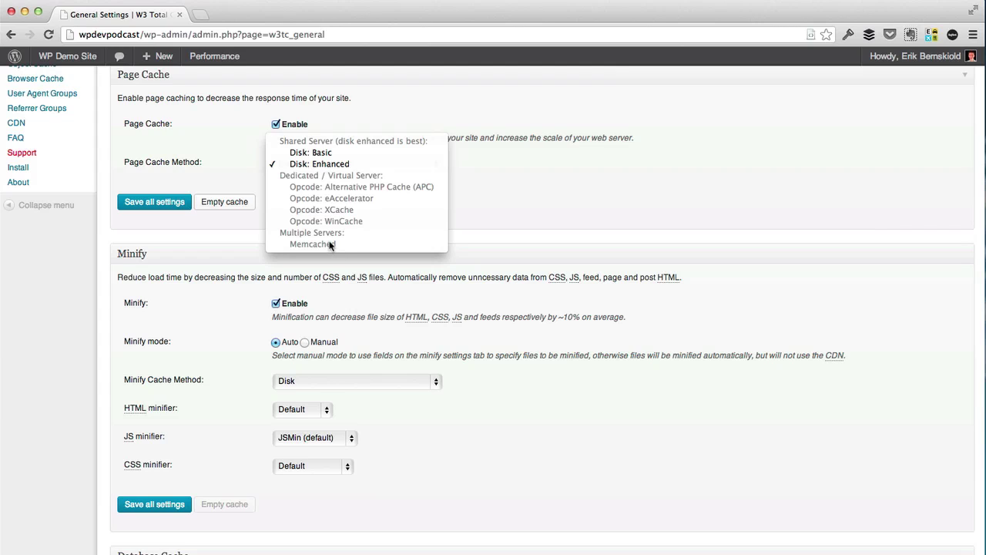
key(Escape)
- Keep Disk as the minify cache method, then enable Database Cache, Object Cache and CDN
click(322, 386)
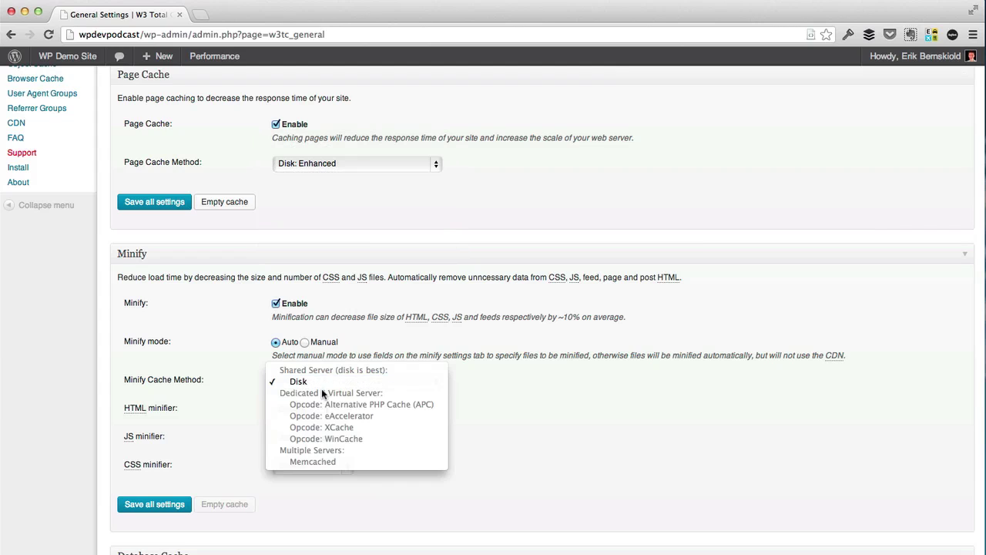
click(309, 381)
scroll(254, 308, down, 3)
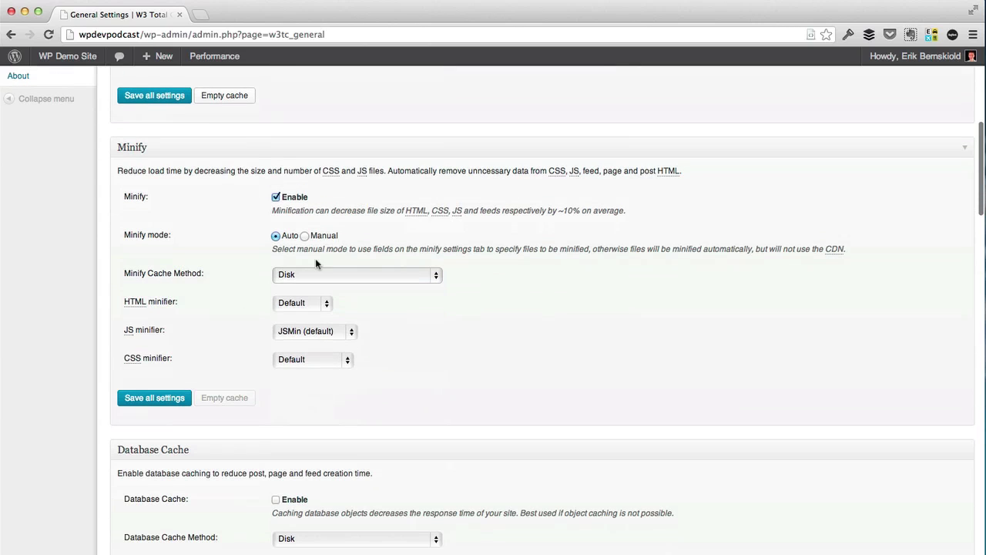
scroll(289, 282, down, 5)
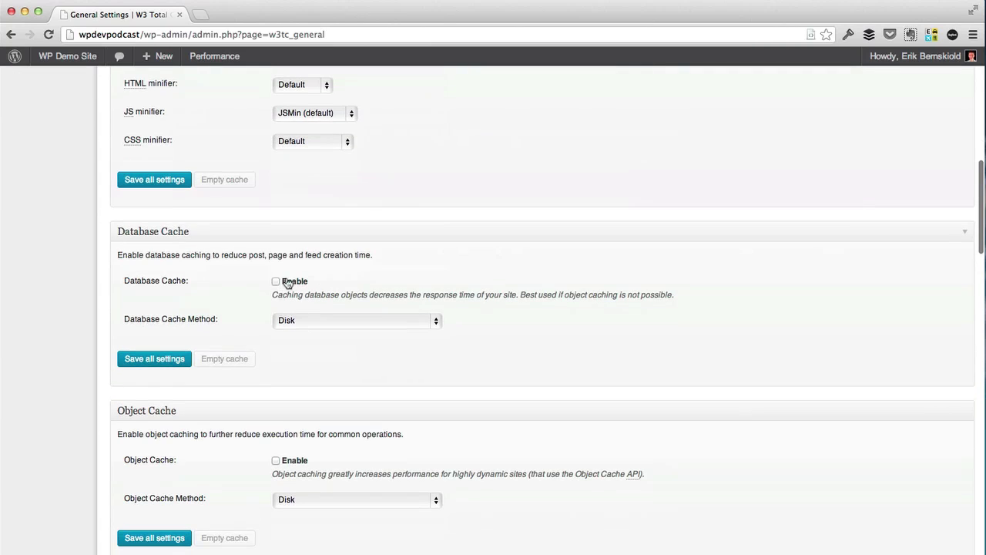
click(287, 282)
scroll(216, 254, down, 4)
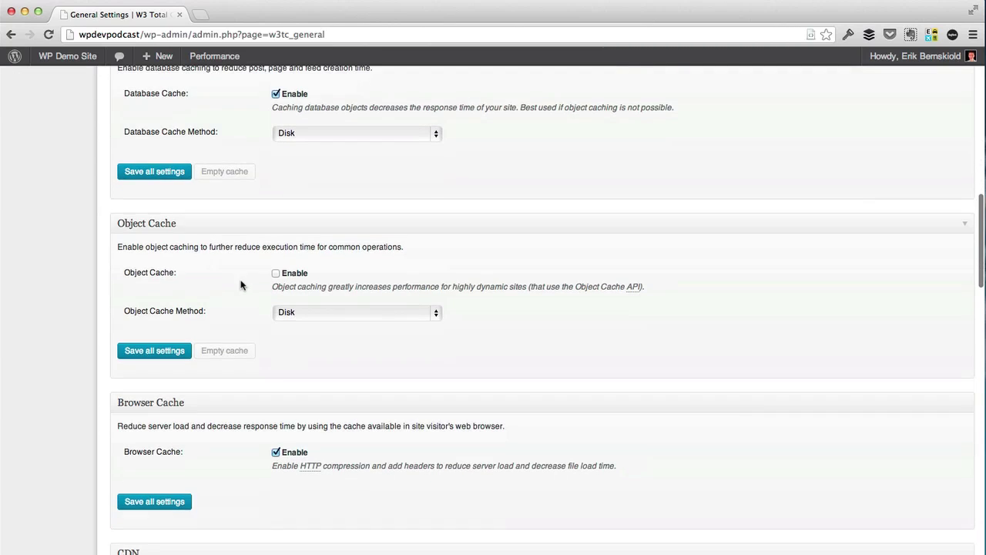
click(294, 274)
scroll(249, 231, down, 3)
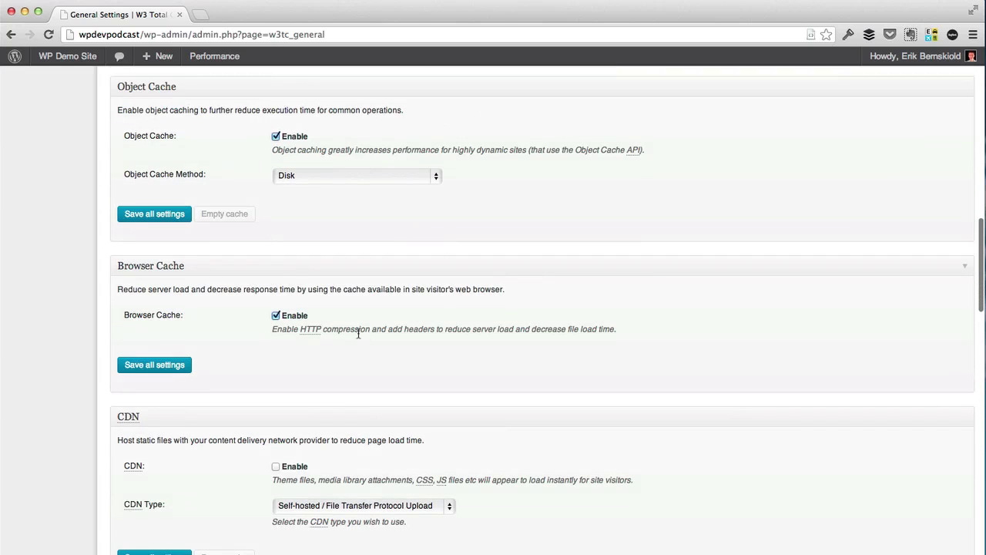
scroll(358, 333, down, 4)
click(282, 277)
- Change the CDN type from Self-hosted / File Transfer Protocol Upload to NetDNA / MaxCDN
click(343, 316)
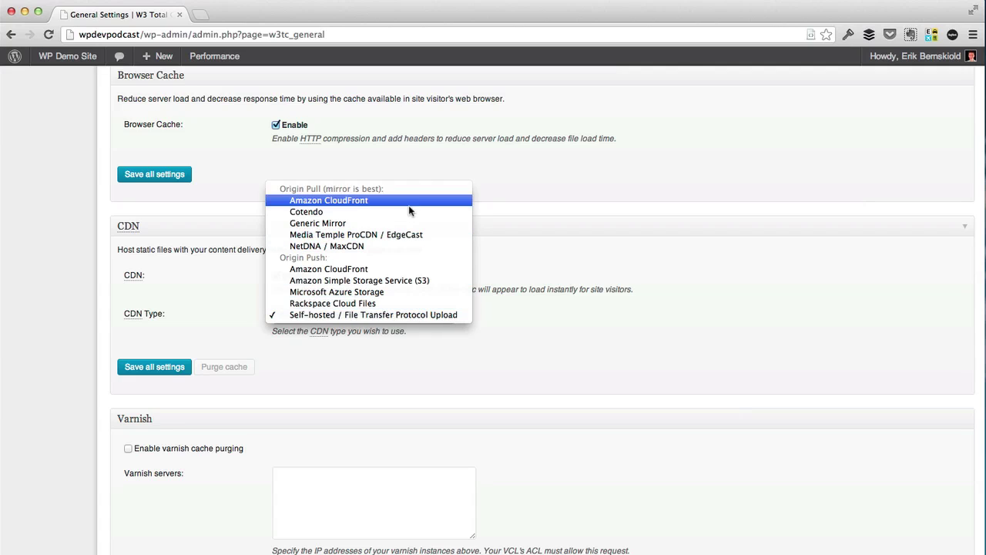
click(387, 245)
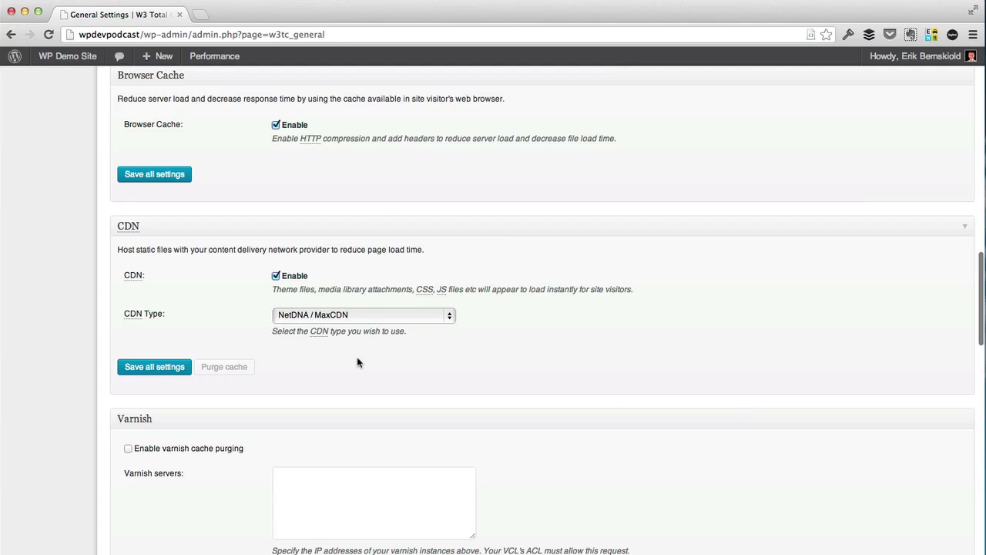
click(336, 316)
click(336, 316)
scroll(228, 339, down, 3)
scroll(239, 354, down, 6)
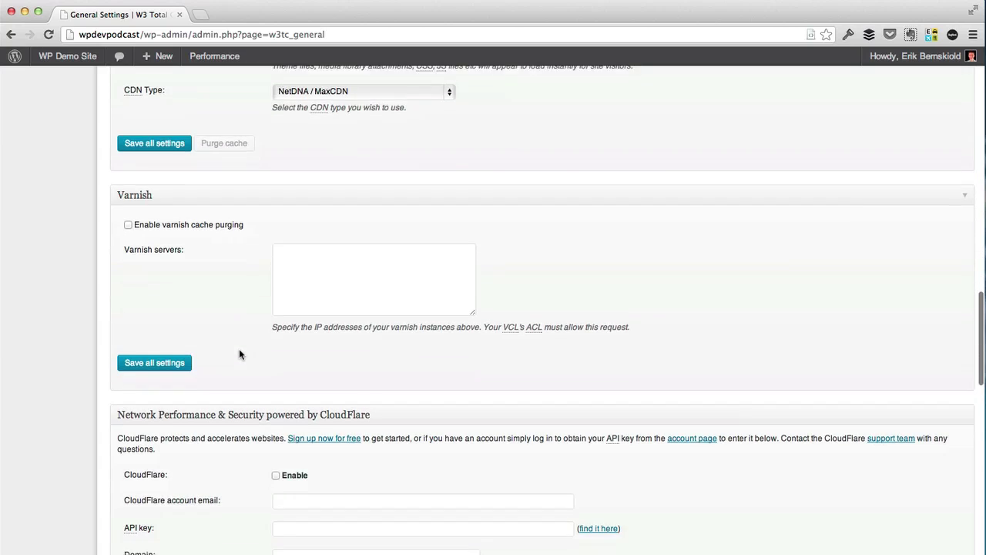
scroll(242, 362, down, 2)
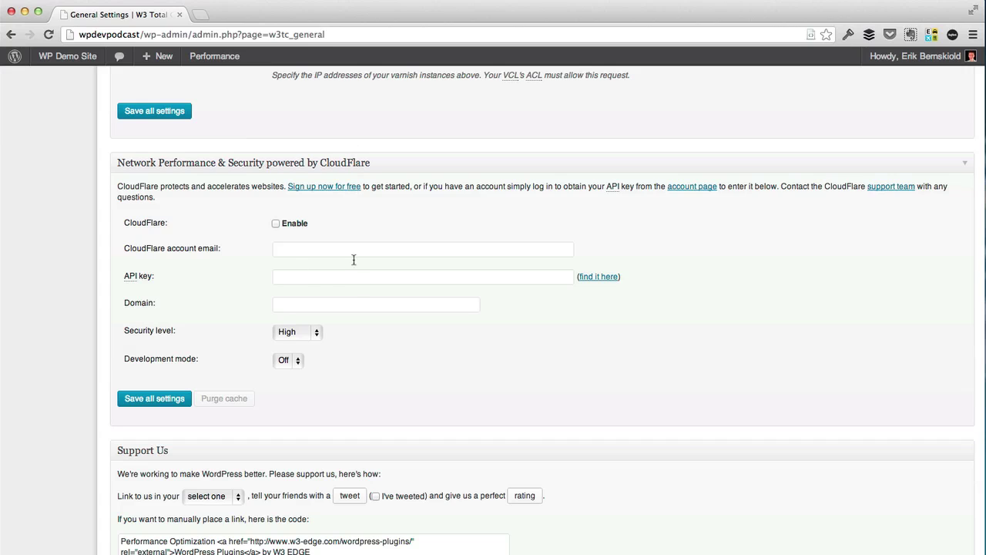
click(316, 279)
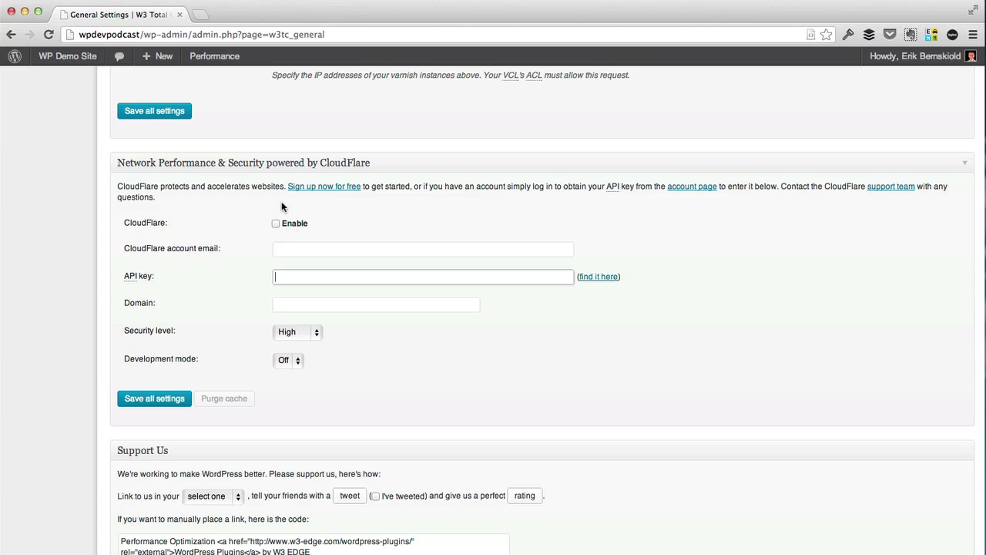
click(404, 229)
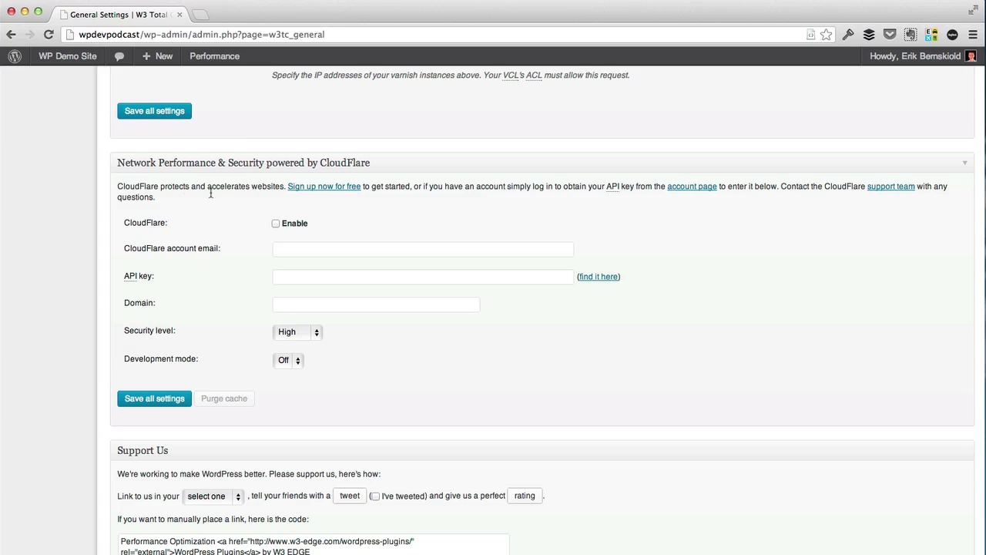
drag(82, 174, 154, 202)
click(231, 208)
- Save all cache settings and deploy them, returning to settings after the permalinks error
click(174, 114)
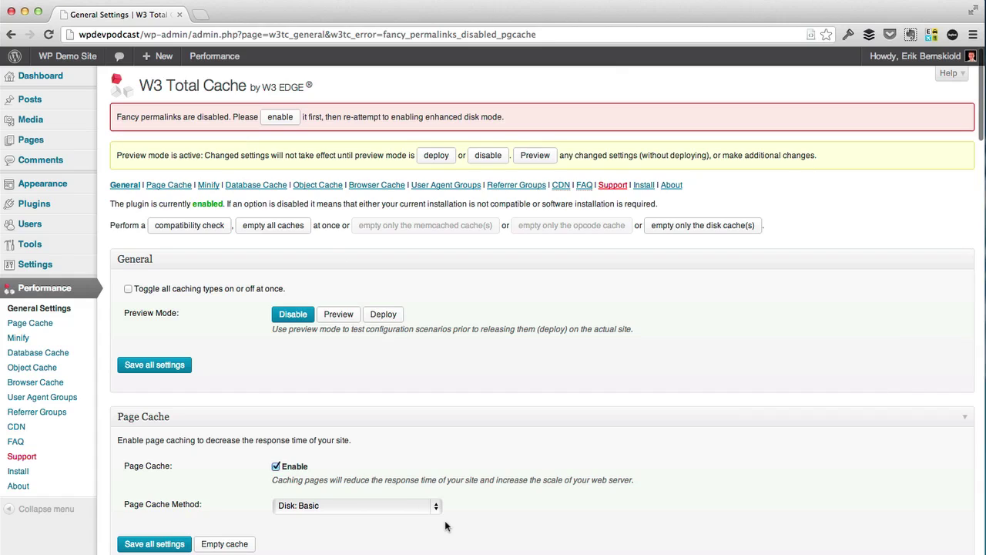
click(384, 315)
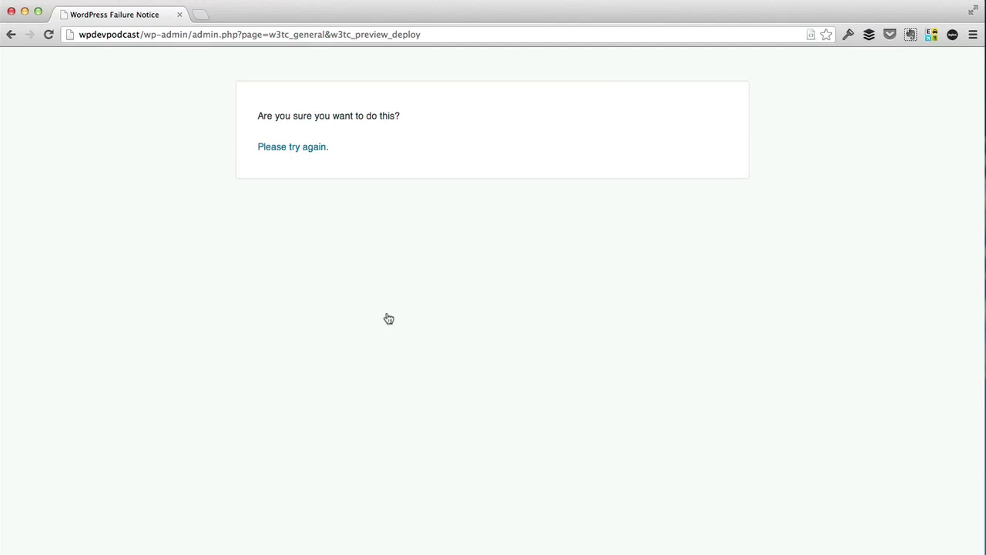
click(302, 148)
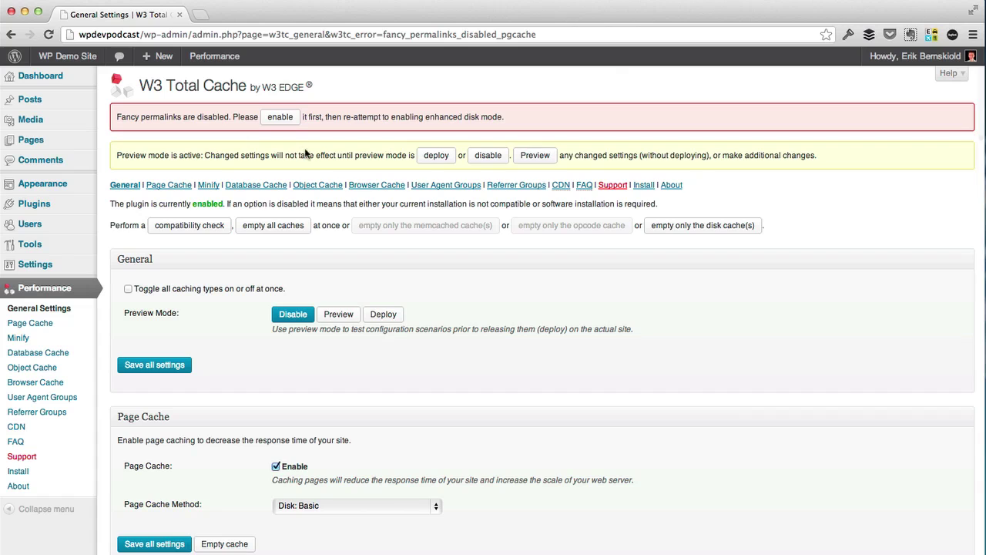
- Switch permalinks to Post name (/%postname%/), save, and go back to W3 Total Cache General Settings
click(277, 122)
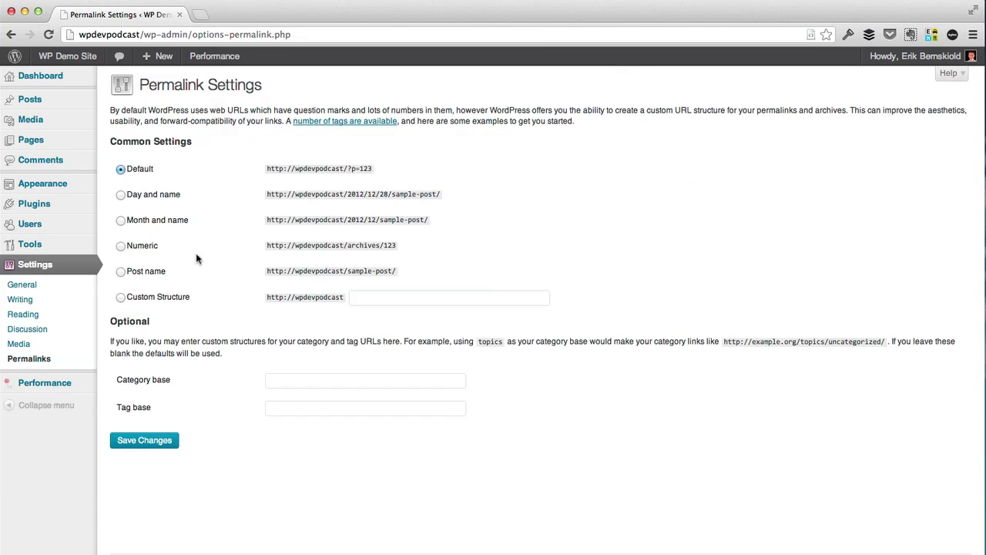
click(146, 272)
click(162, 447)
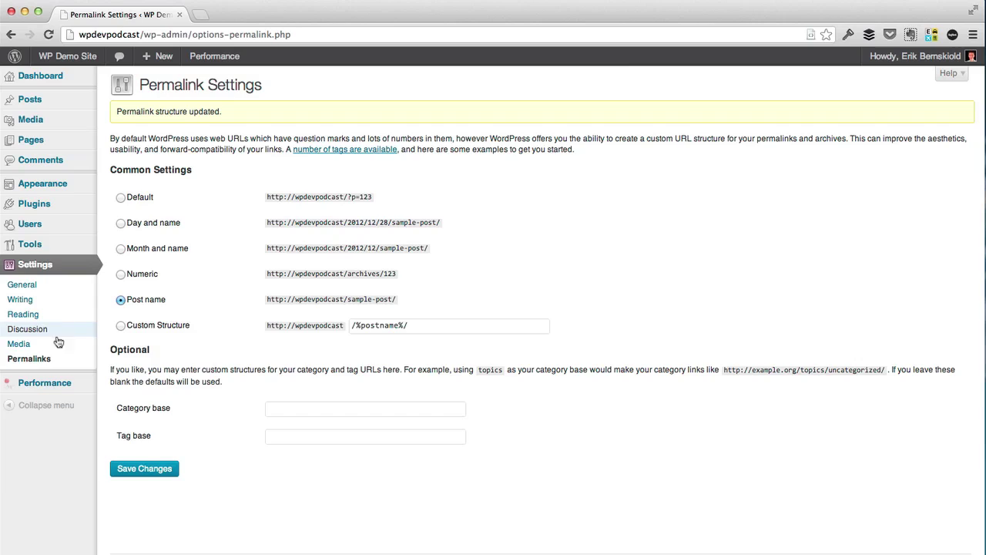
click(51, 383)
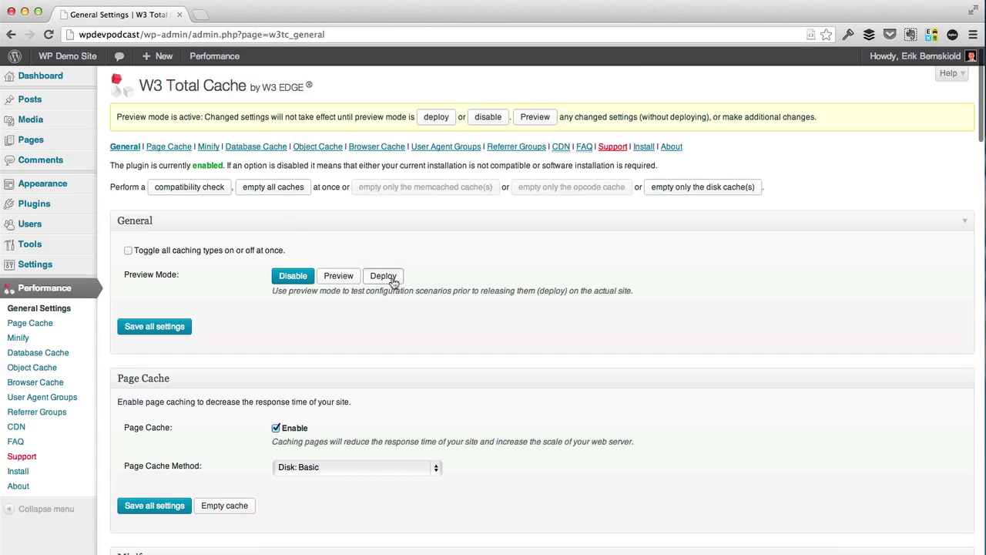
click(316, 148)
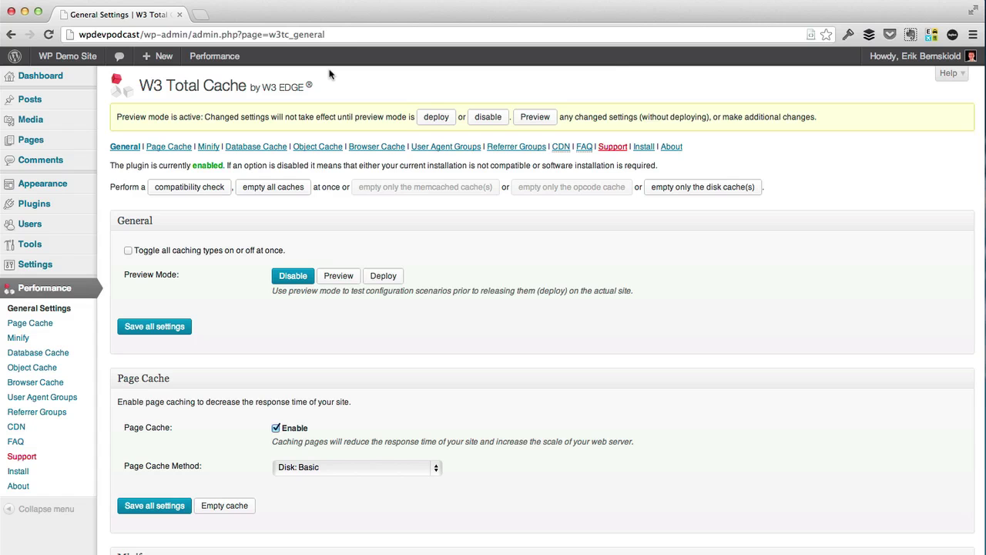
scroll(571, 339, down, 1)
scroll(571, 339, down, 10)
scroll(572, 335, up, 10)
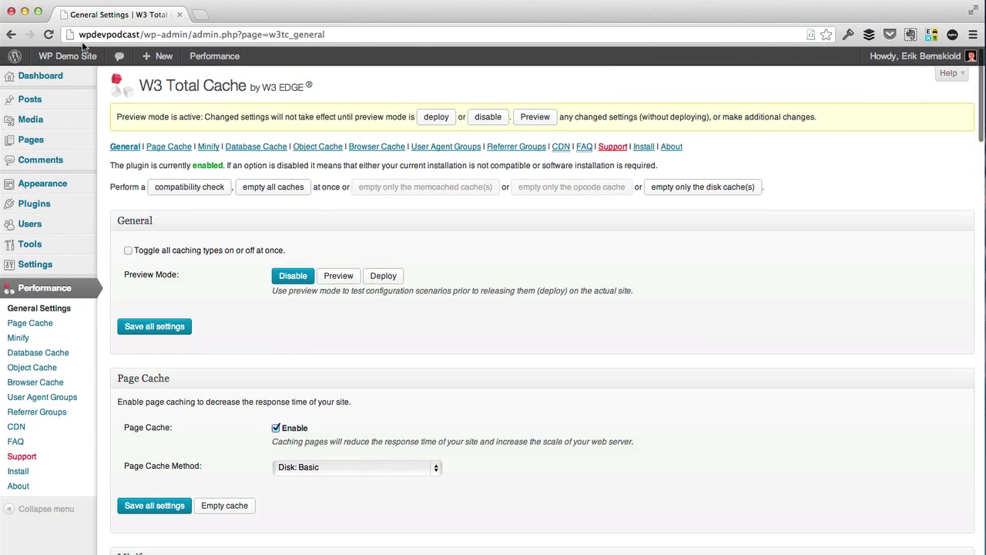
mouse_move(73, 60)
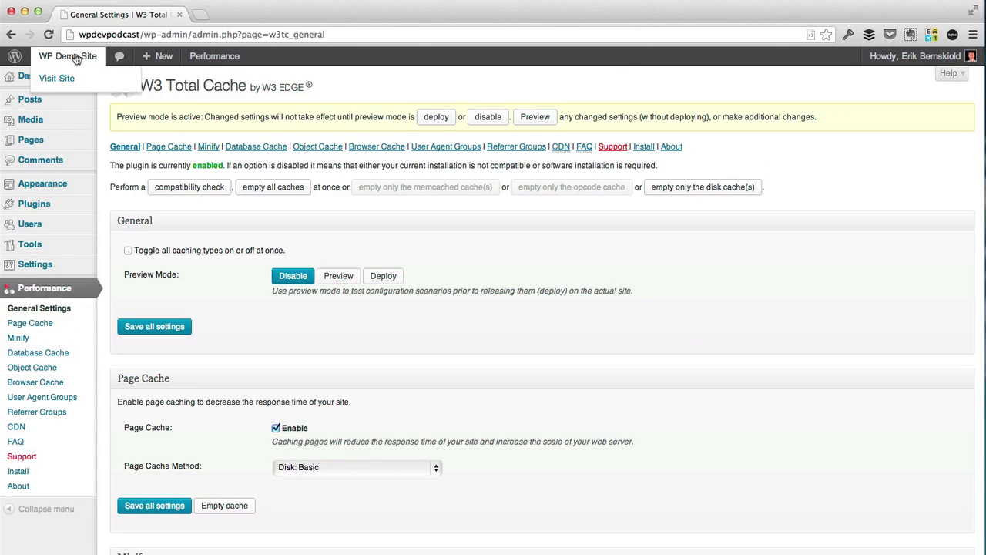
- Load tools.pingdom.com in a new browser tab
key(super+t)
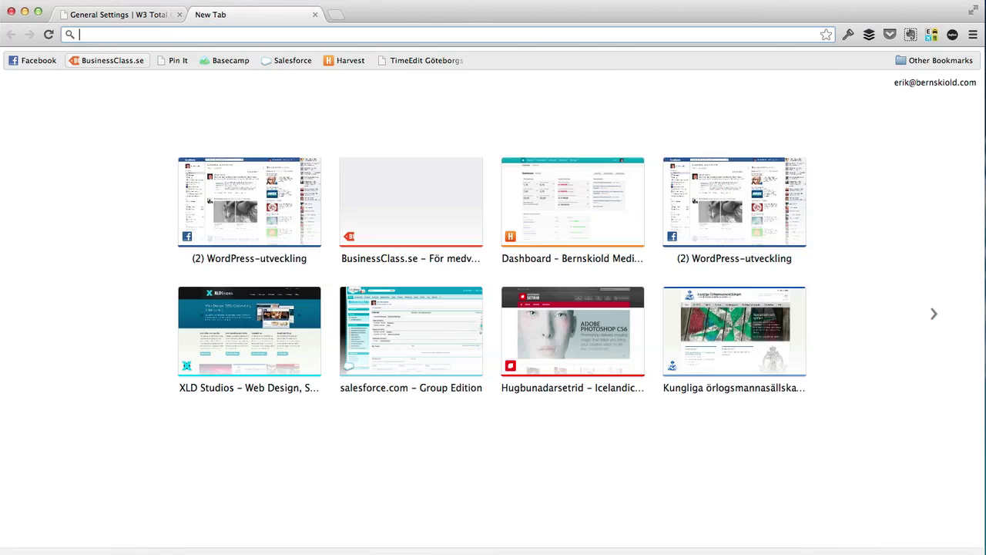
text(tools.pingdom.com)
key(Return)
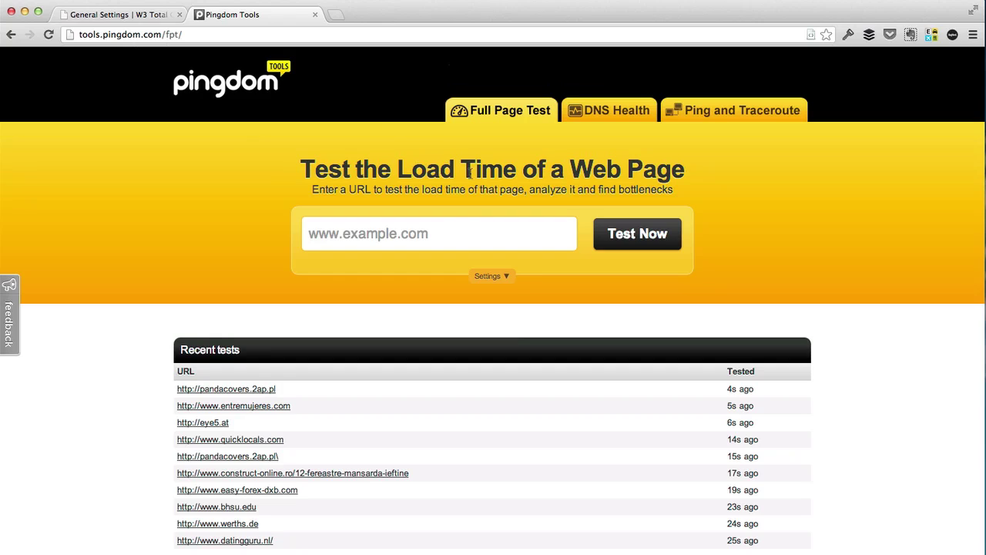
click(443, 240)
text(www.xldstudios.com)
key(Return)
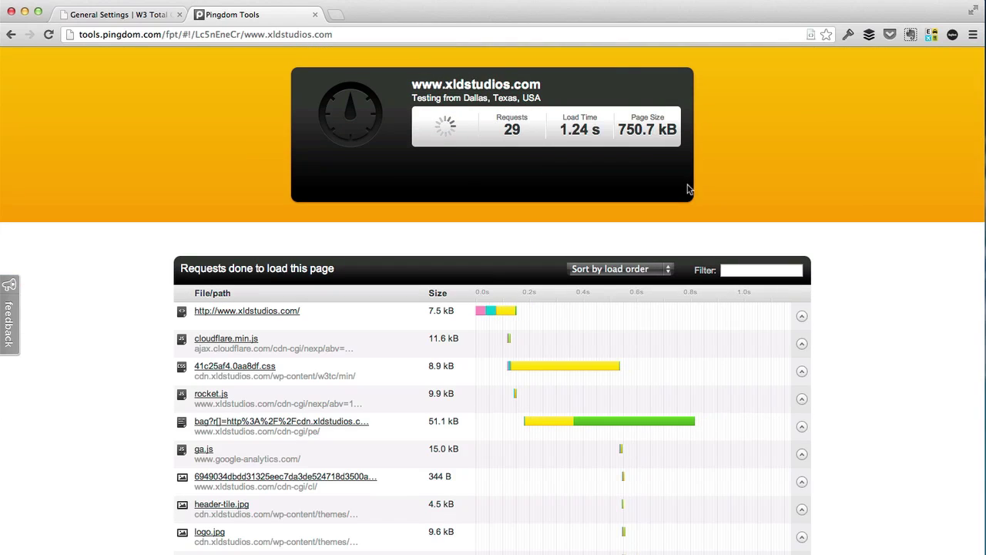
drag(623, 130, 678, 131)
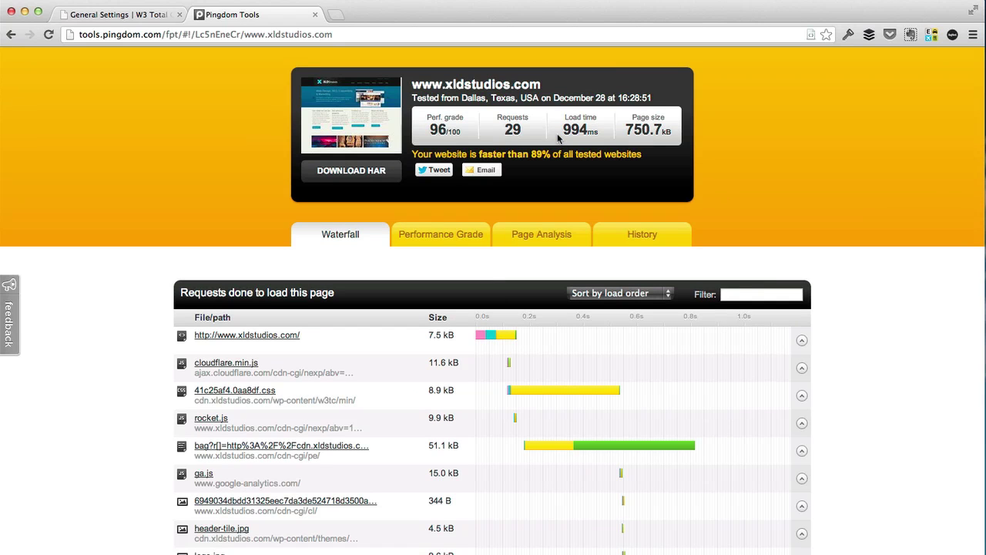
drag(561, 130, 605, 136)
click(605, 136)
scroll(782, 161, down, 5)
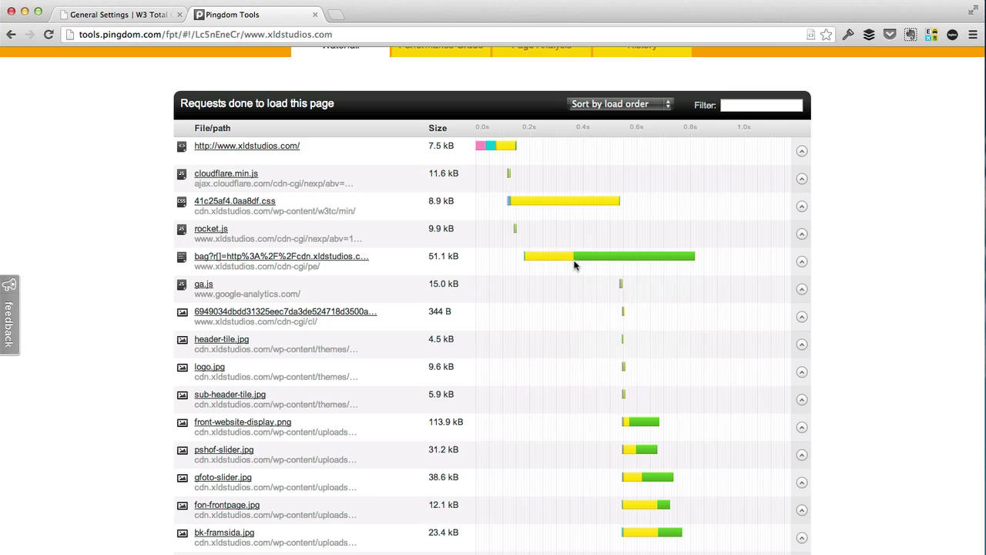
mouse_move(568, 206)
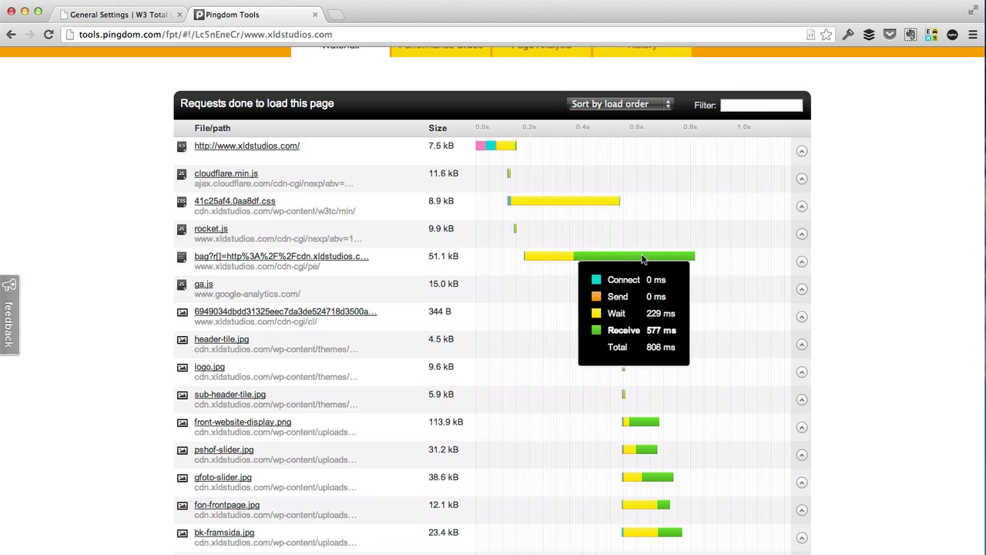
scroll(643, 259, down, 3)
scroll(643, 260, down, 6)
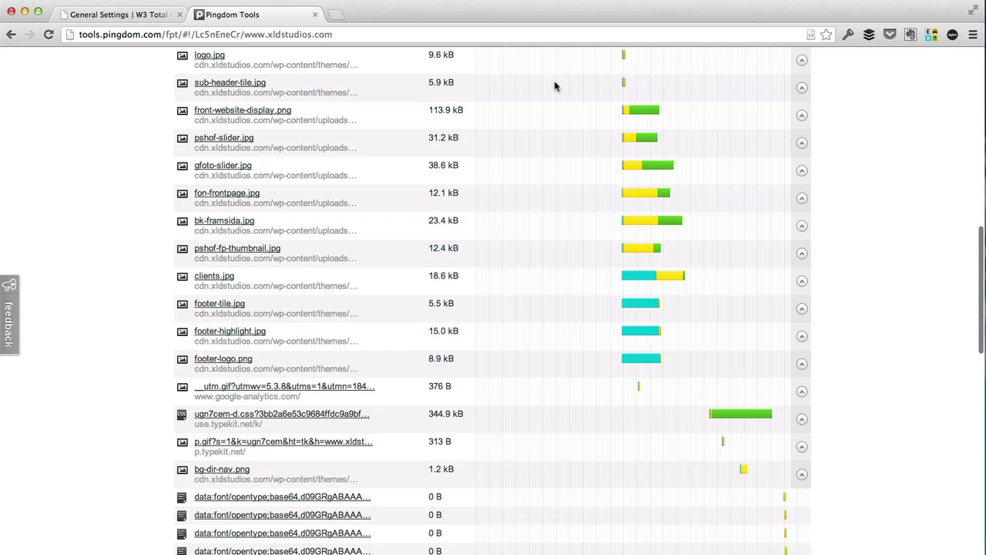
scroll(561, 159, down, 9)
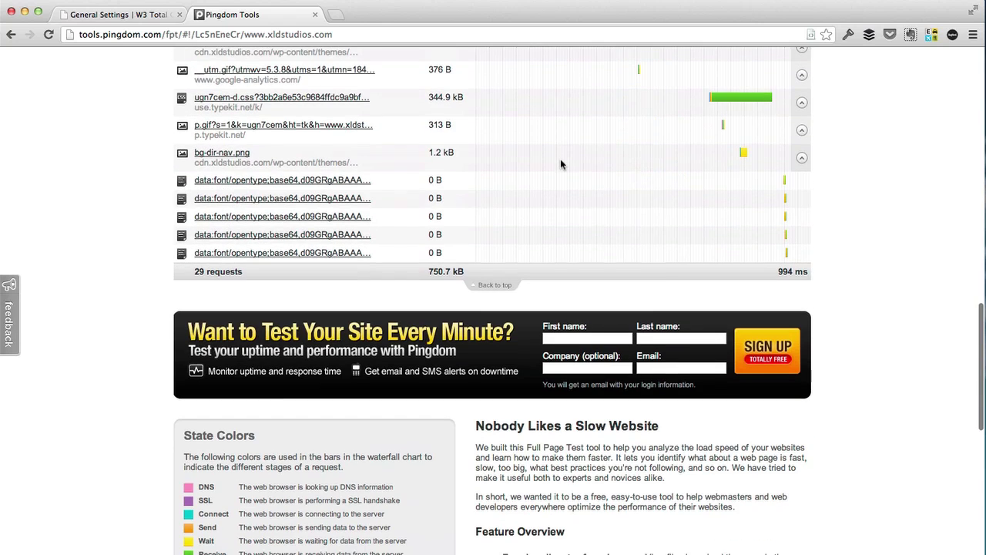
scroll(561, 159, down, 1)
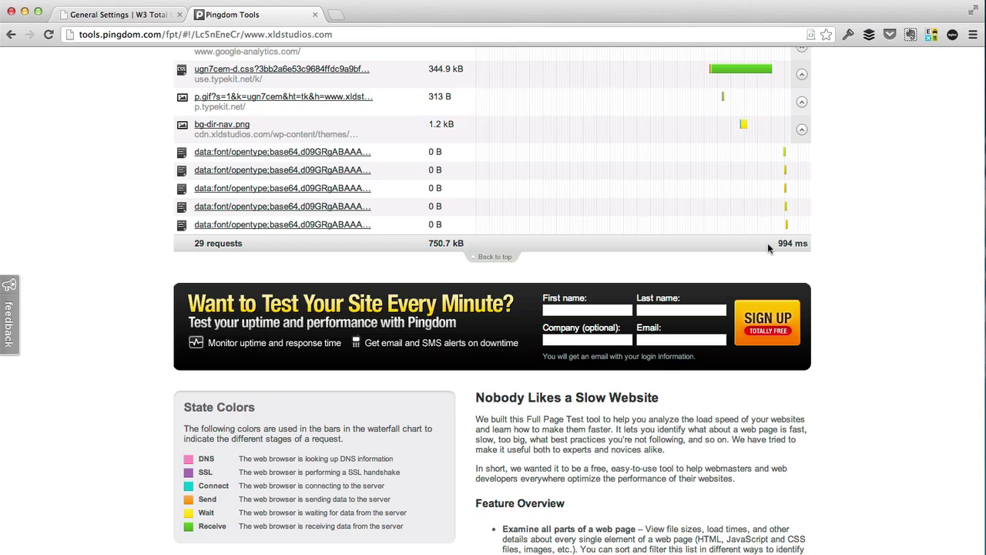
scroll(785, 242, up, 4)
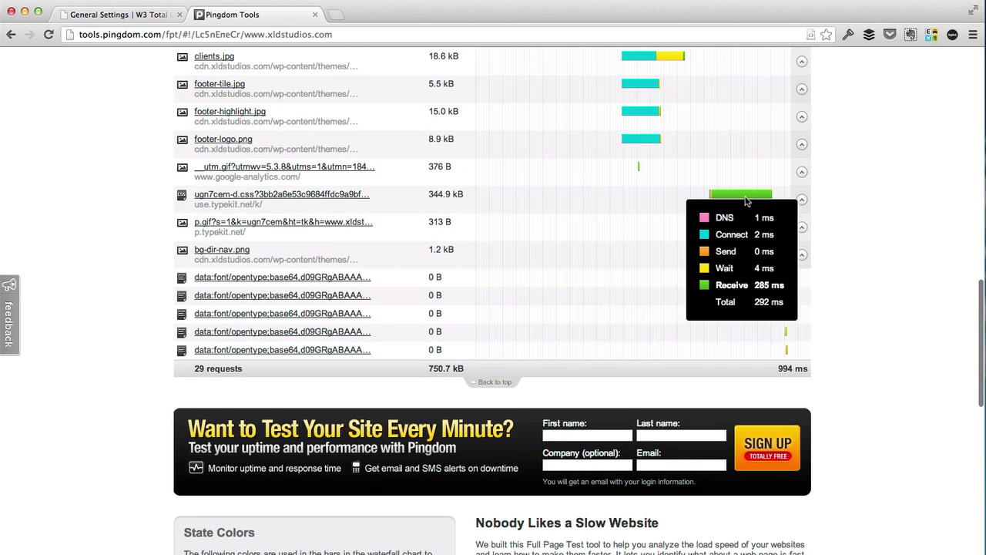
scroll(691, 251, up, 9)
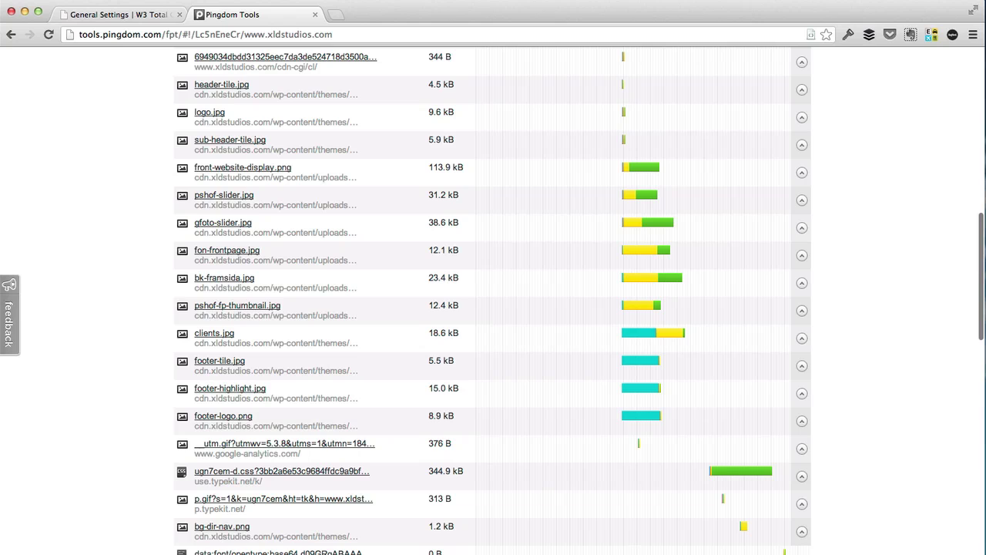
scroll(640, 411, up, 15)
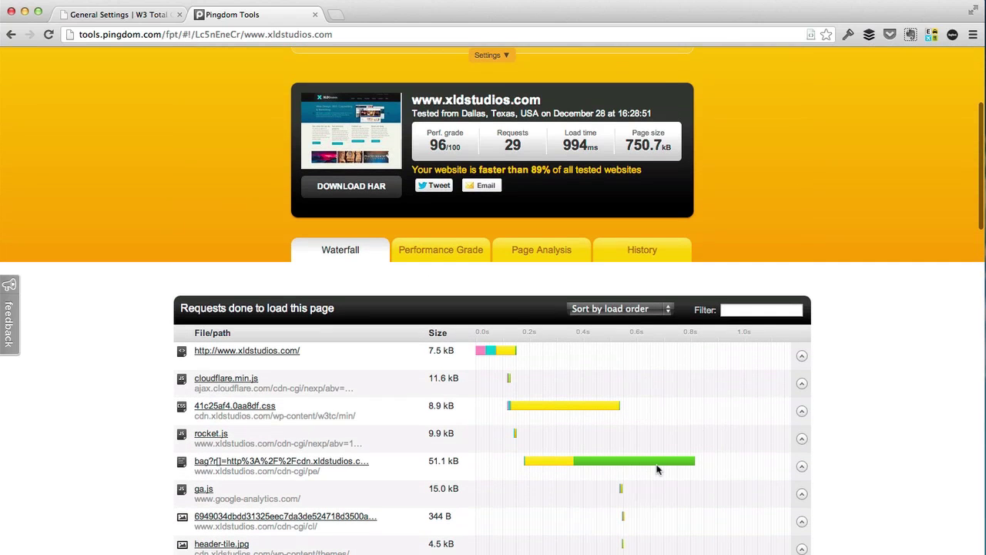
mouse_move(647, 467)
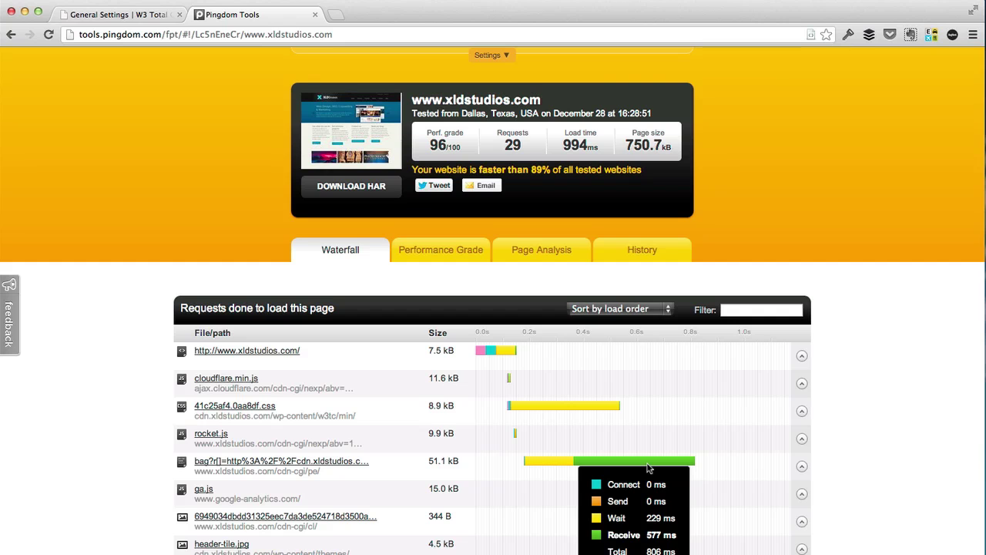
- Switch back to the browser tab showing W3 Total Cache's General Settings
click(140, 17)
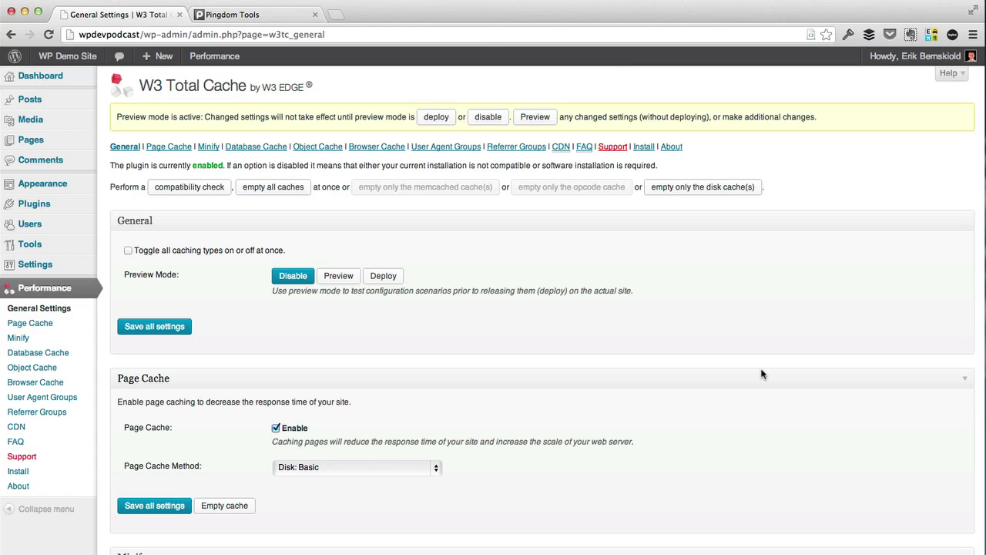